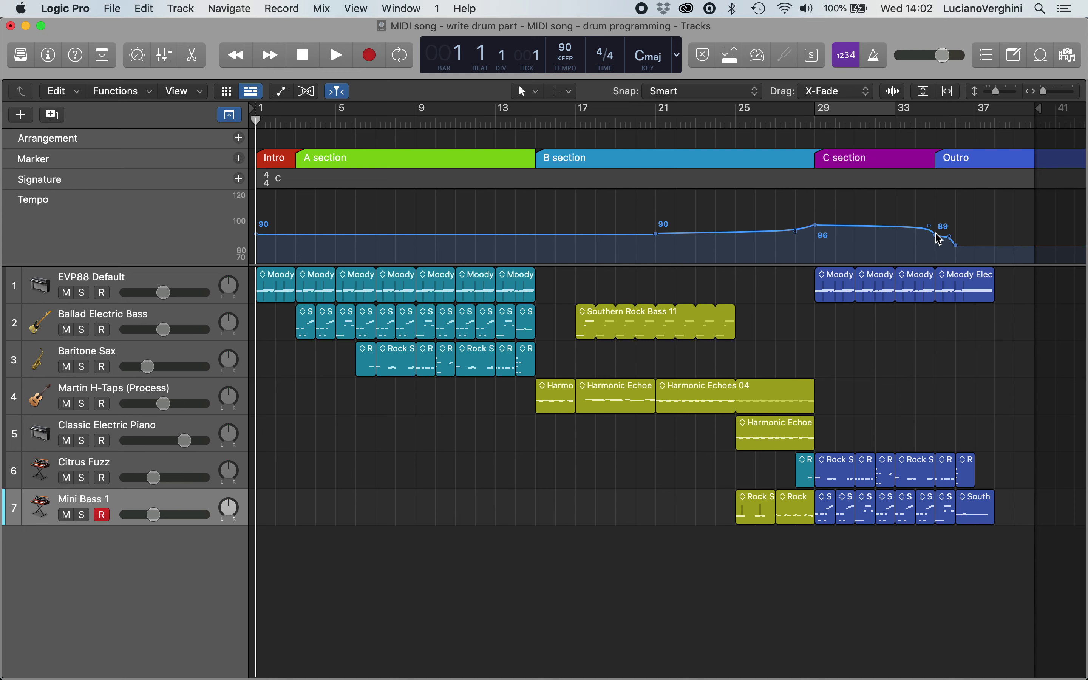
Hide the global tracks and add one software instrument track with an empty channel strip
left_click(230, 115)
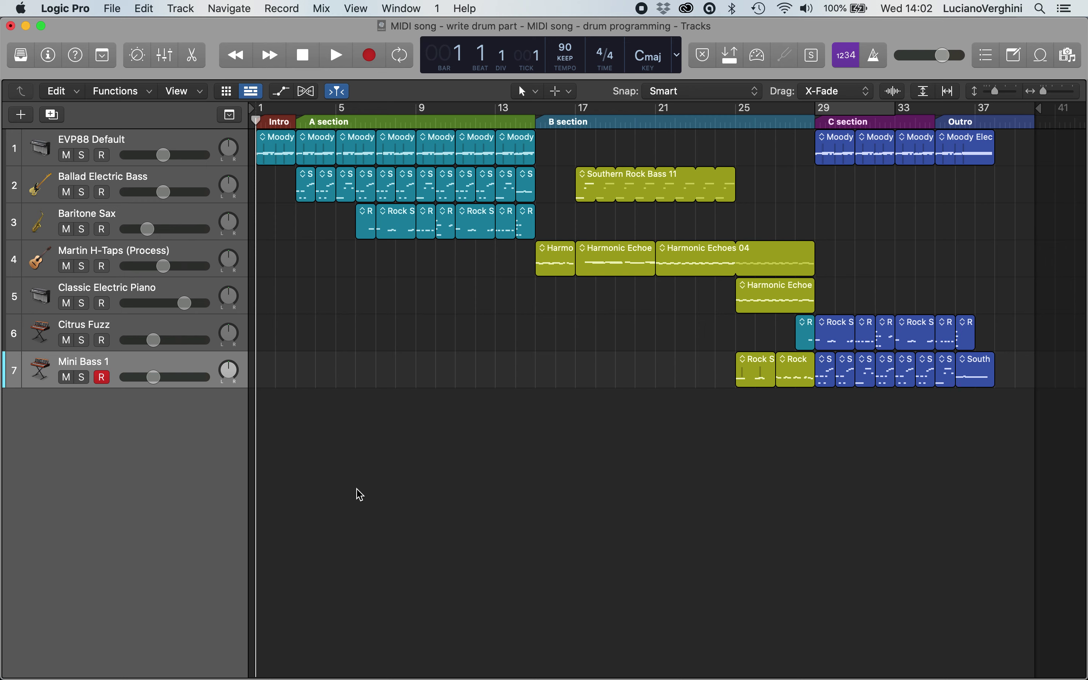
left_click(21, 115)
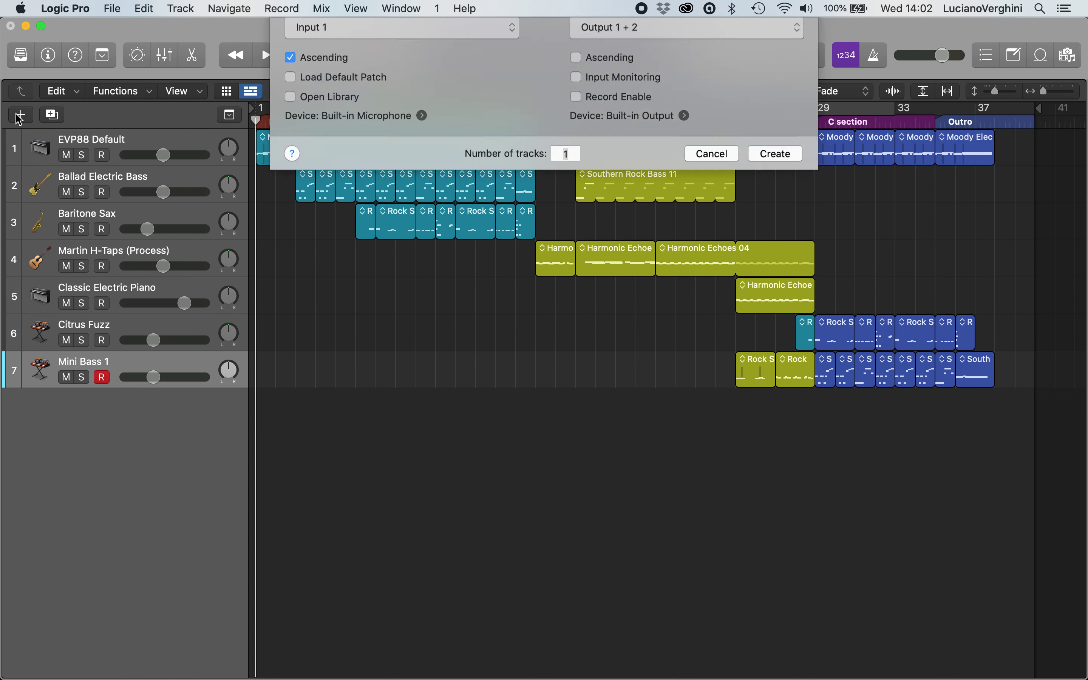
left_click(333, 54)
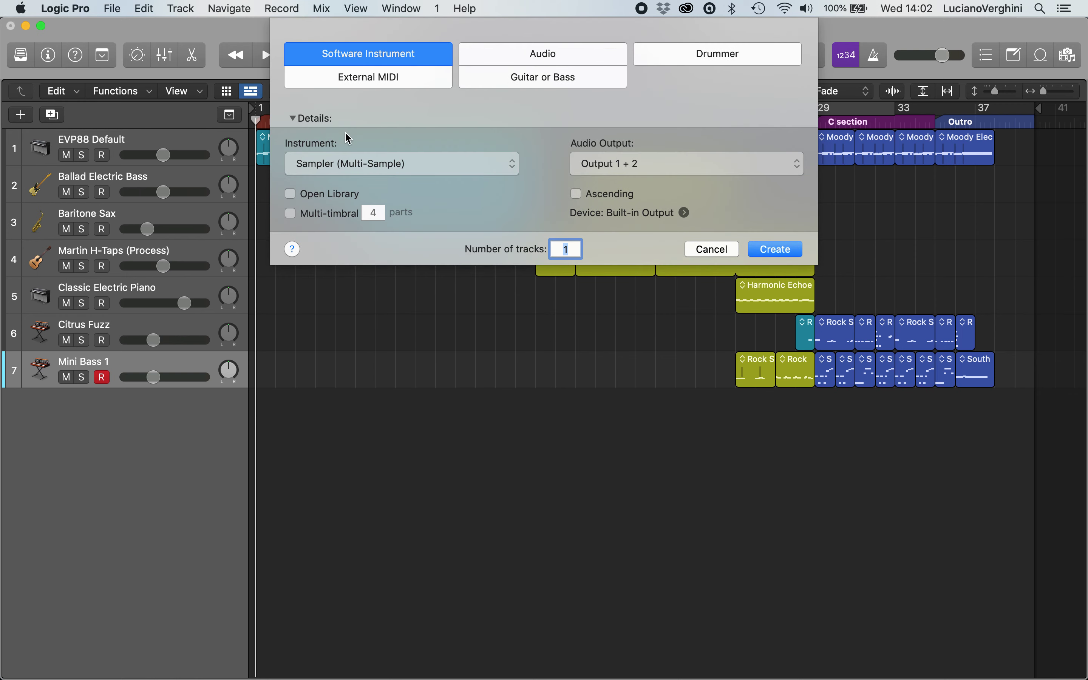
left_click(347, 166)
left_click(352, 193)
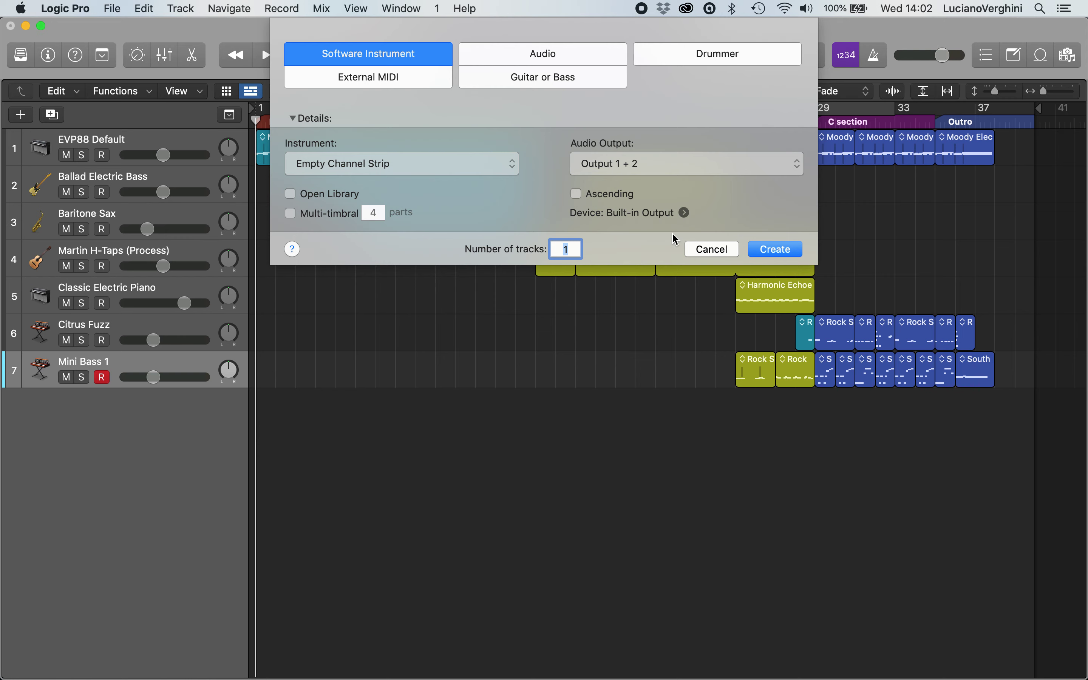
left_click(774, 251)
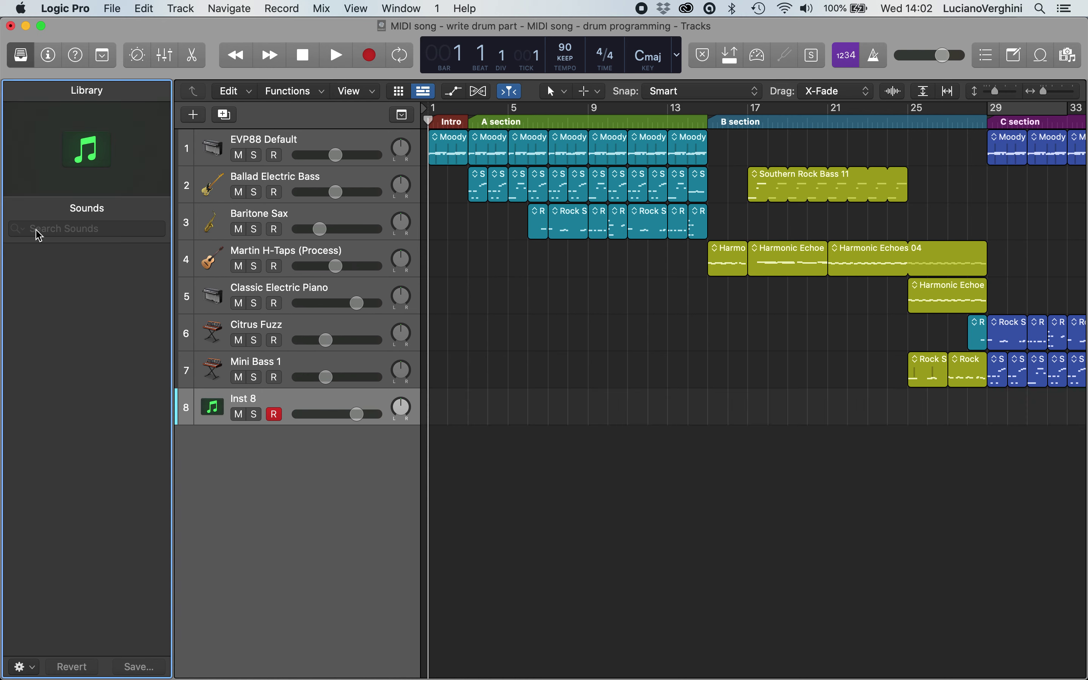
Load the Bluebird drum kit onto the new track and close the sound library
left_click(59, 269)
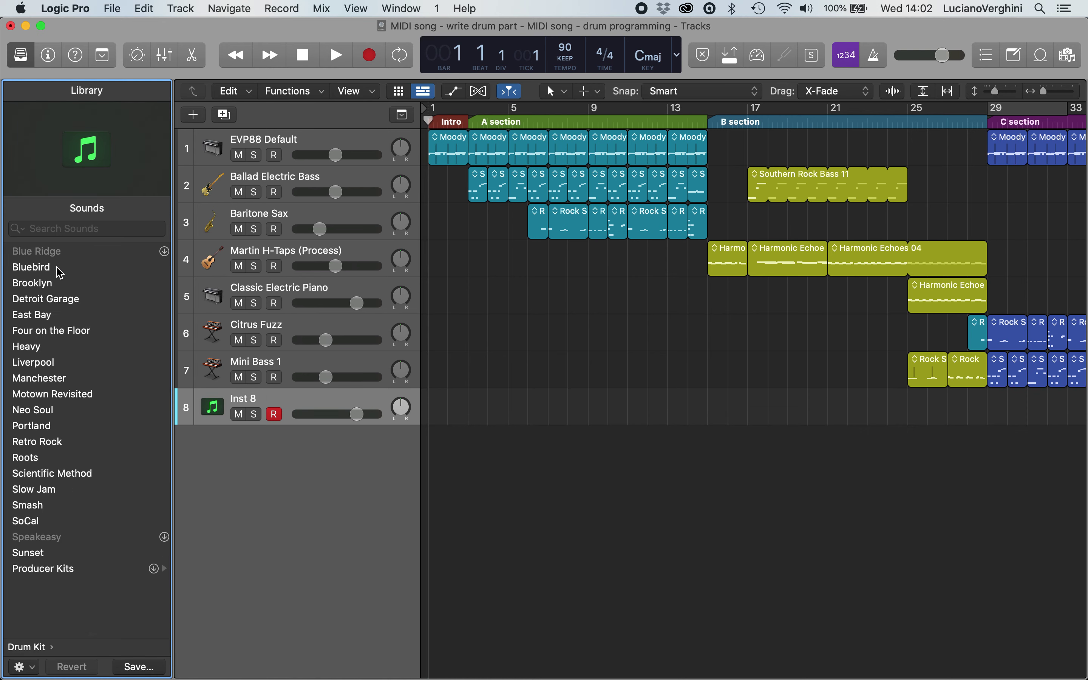
left_click(60, 268)
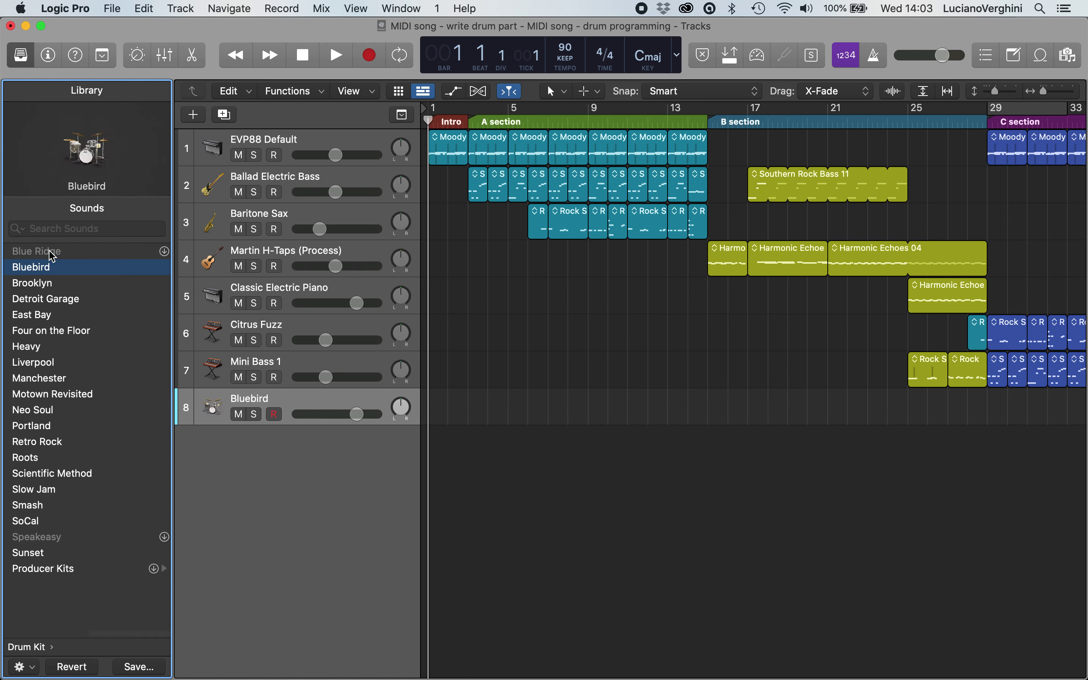
left_click(20, 55)
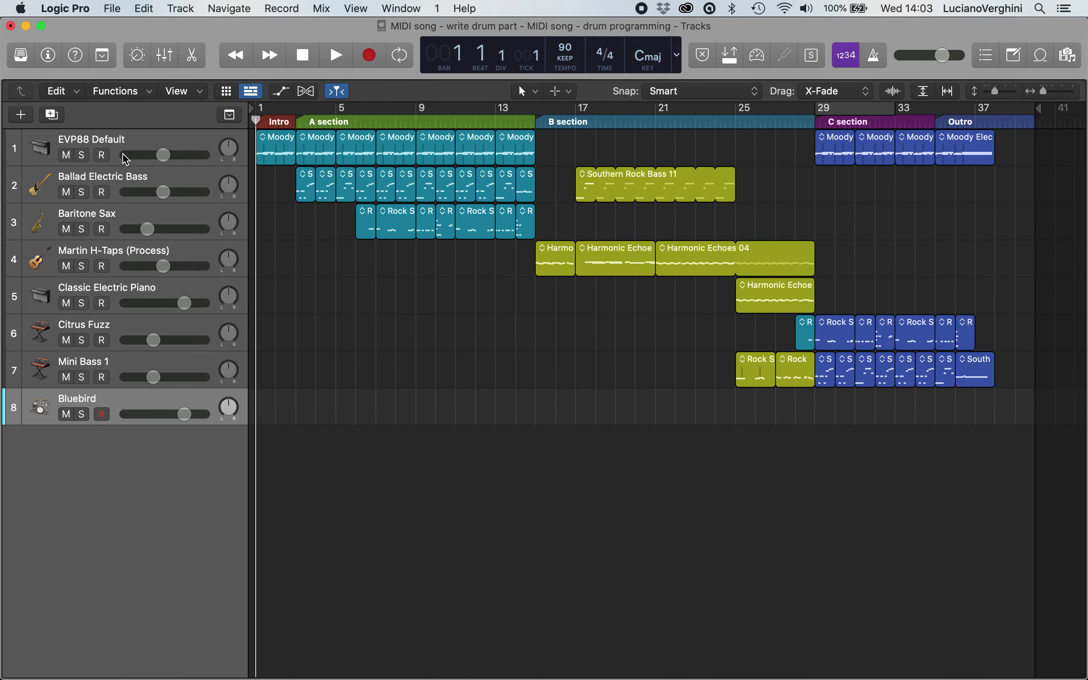
Create a MIDI region at bar 1 on the Bluebird track and open it in the Piano Roll
right_click(264, 411)
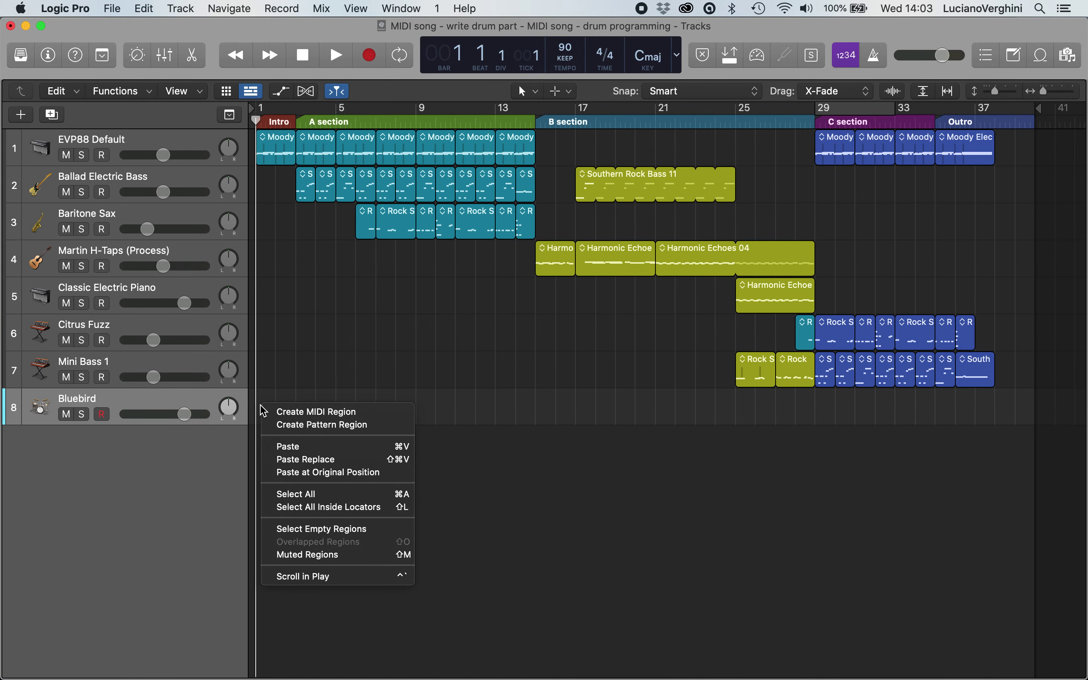
left_click(287, 418)
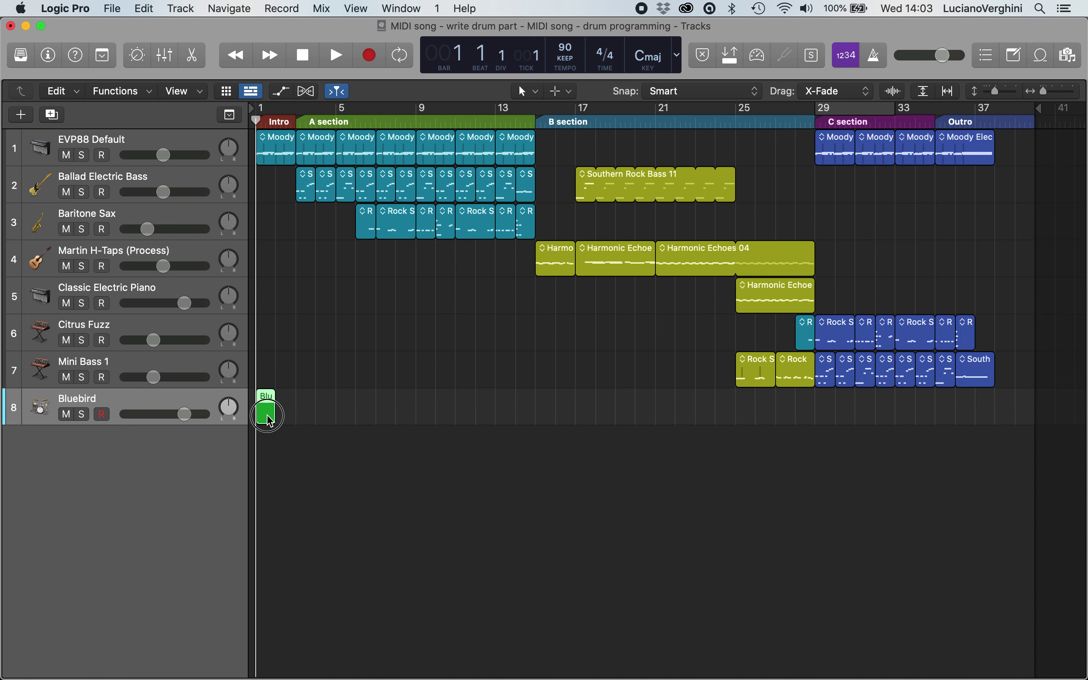
left_click(269, 421)
double_click(270, 421)
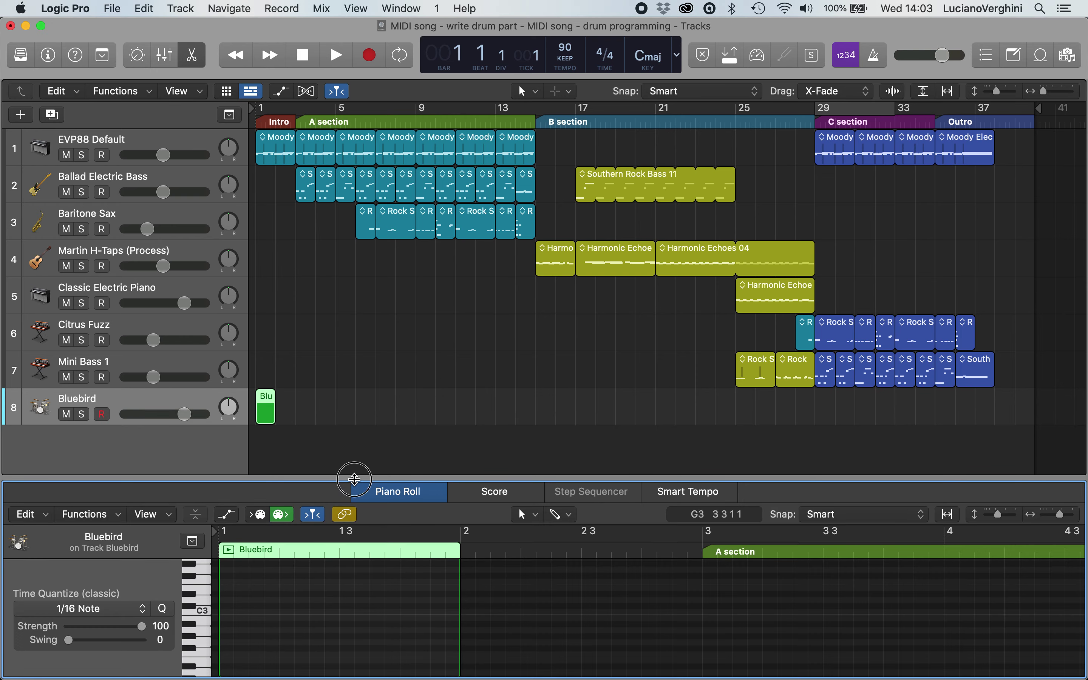
Draw four C1 Kick notes in the Bluebird region, one on each beat of bar 1
left_click_drag(358, 477, 363, 351)
scroll(329, 454, "down", 5)
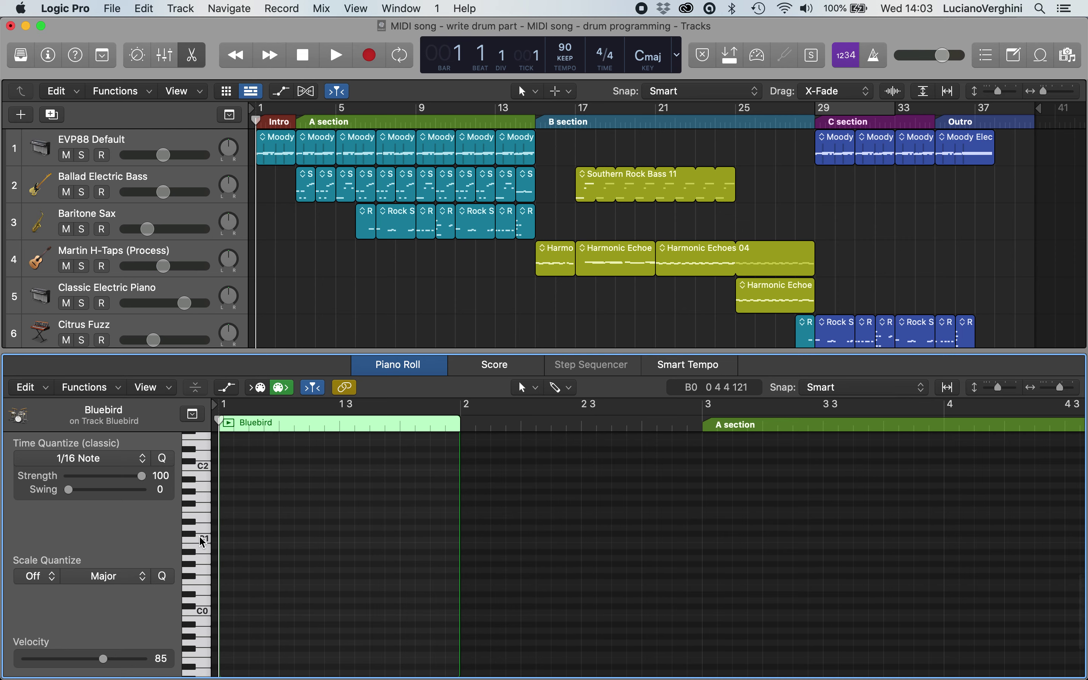
left_click_drag(999, 388, 1010, 390)
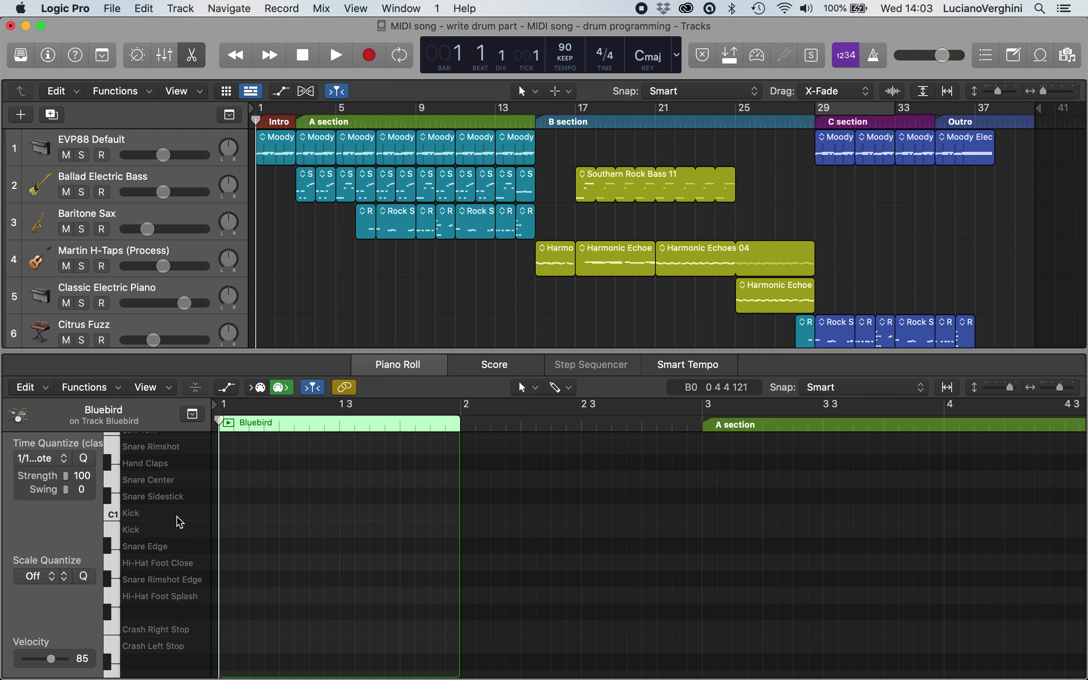
scroll(152, 514, "up", 1)
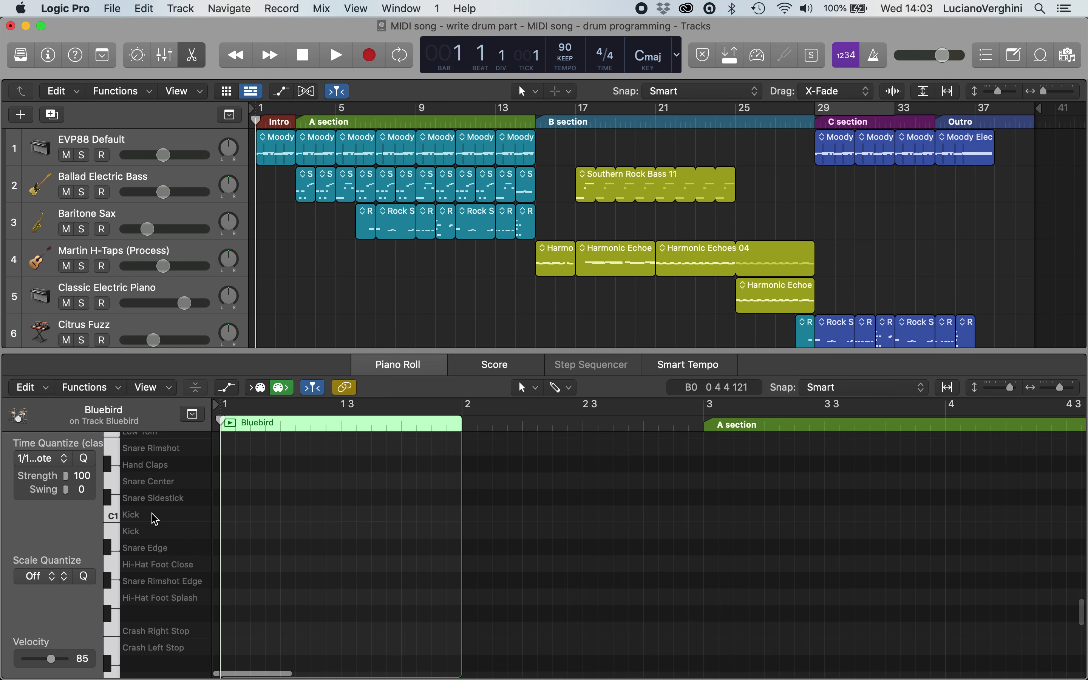
left_click(114, 518)
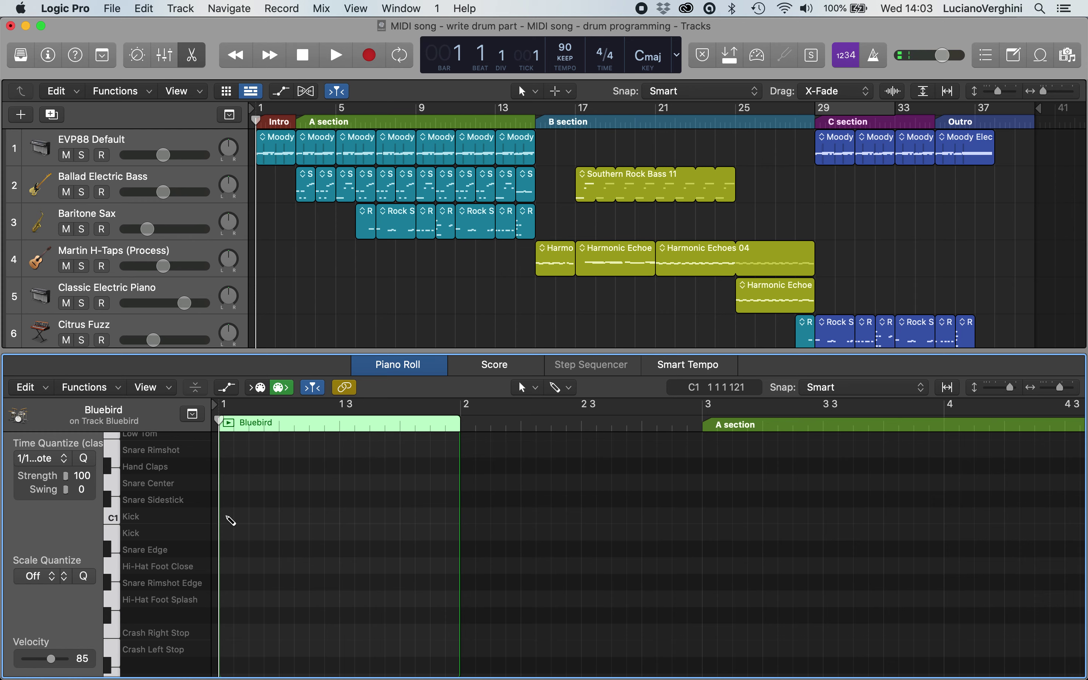
left_click(227, 517)
left_click(286, 517)
left_click(346, 516)
left_click(408, 517)
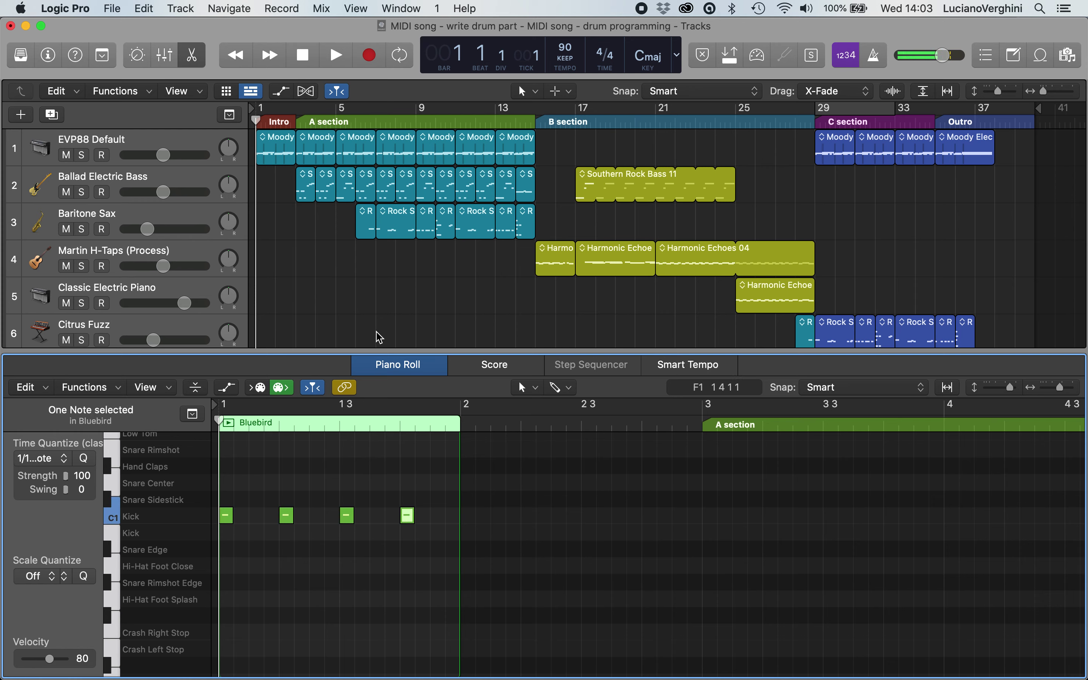
Add Hand Claps notes on beat 2 and halfway through beat 3 of bar 1, and play the pattern back
scroll(338, 314, "down", 3)
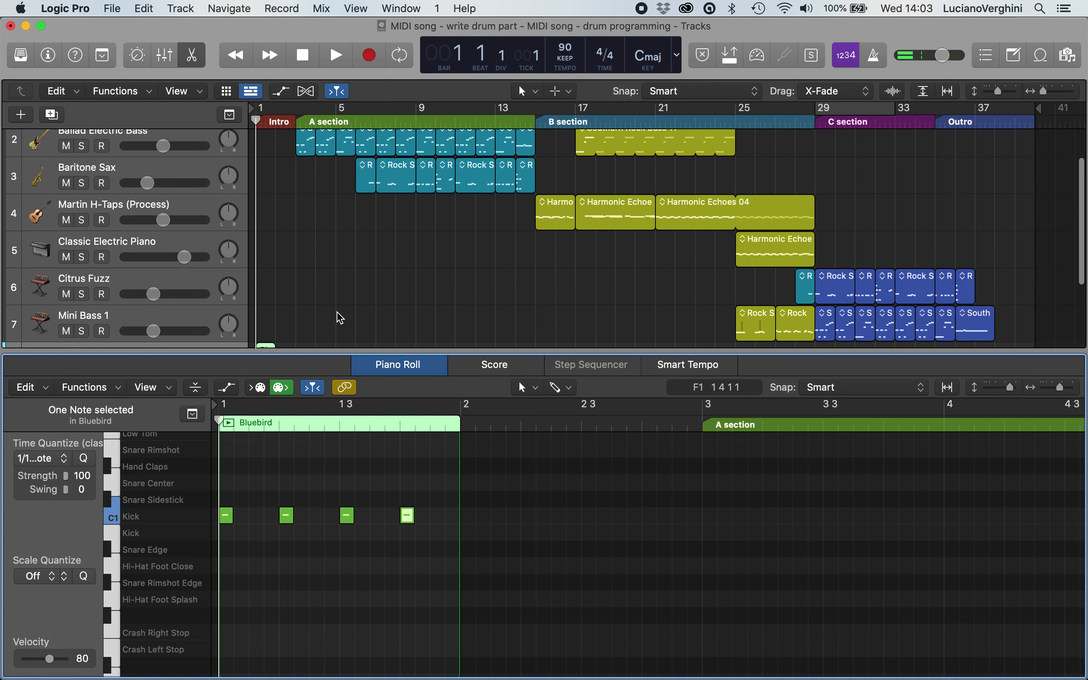
scroll(341, 318, "down", 3)
scroll(274, 496, "up", 2)
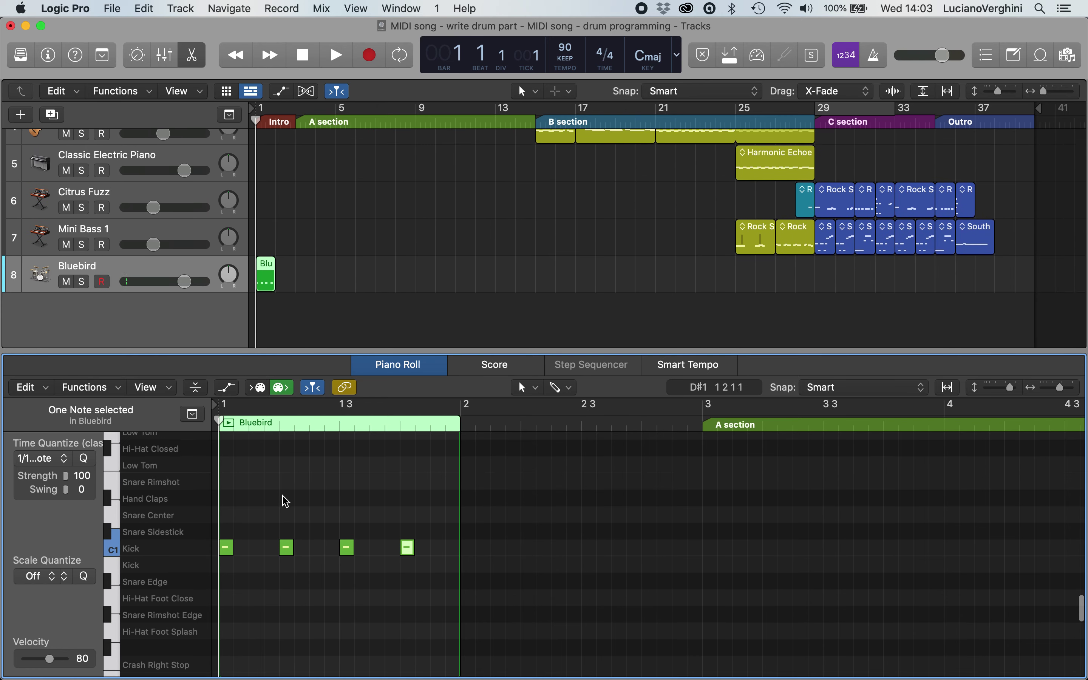
left_click(286, 498)
left_click(378, 498)
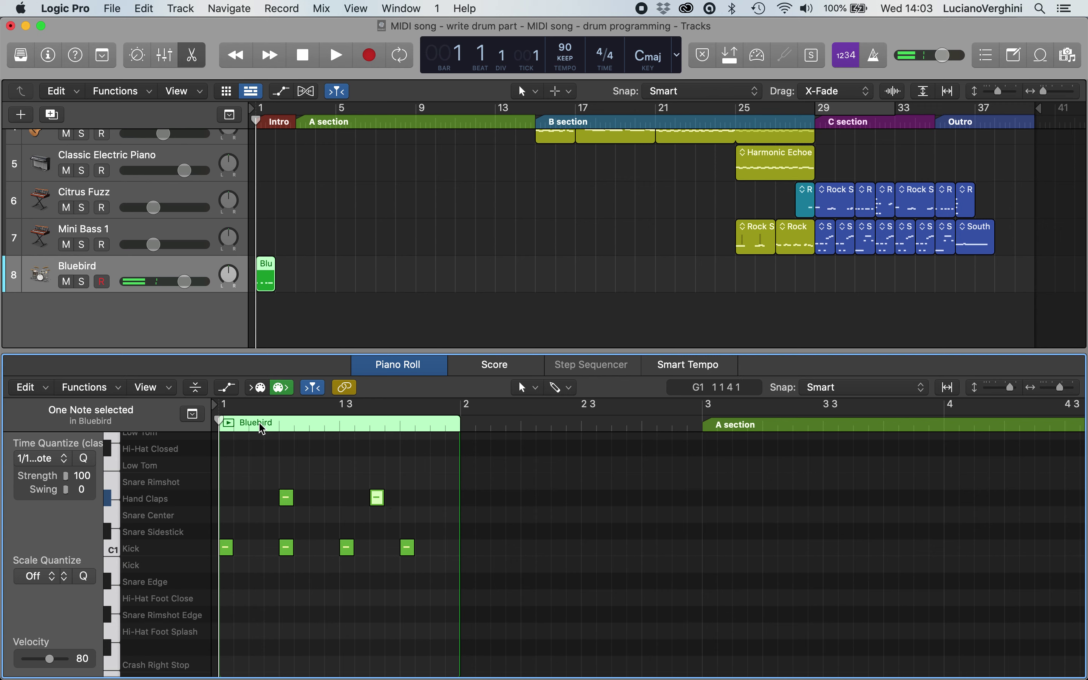
key("space")
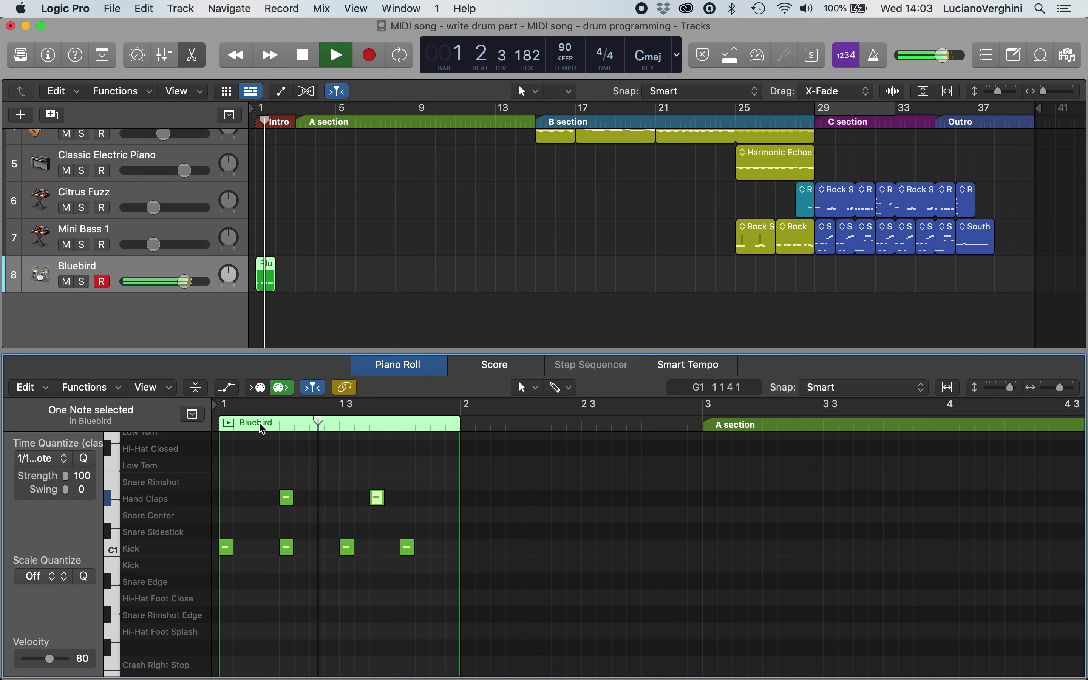
key("space")
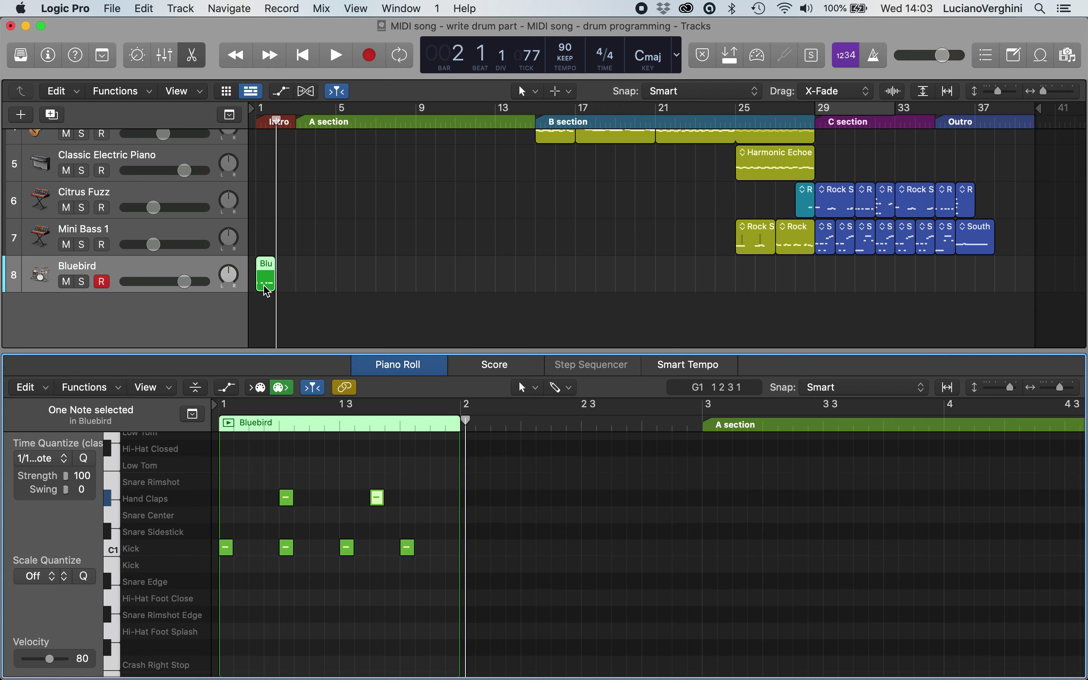
Close the note editor, open Musical Typing for the Bluebird track and lower its octave to C1
left_click(298, 121)
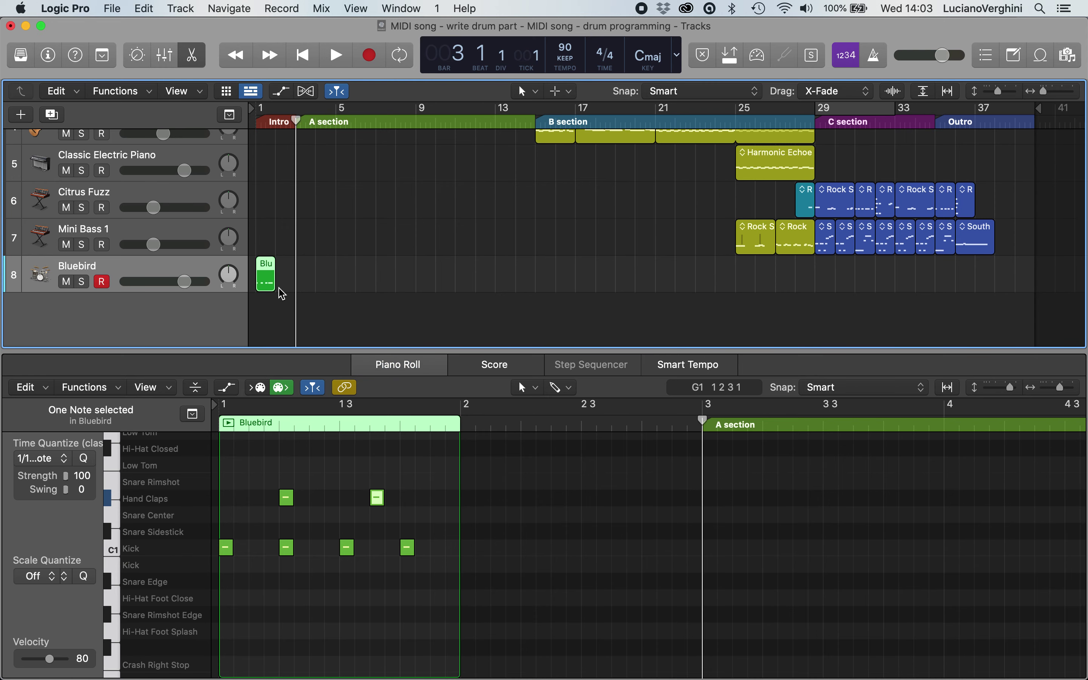
left_click(196, 56)
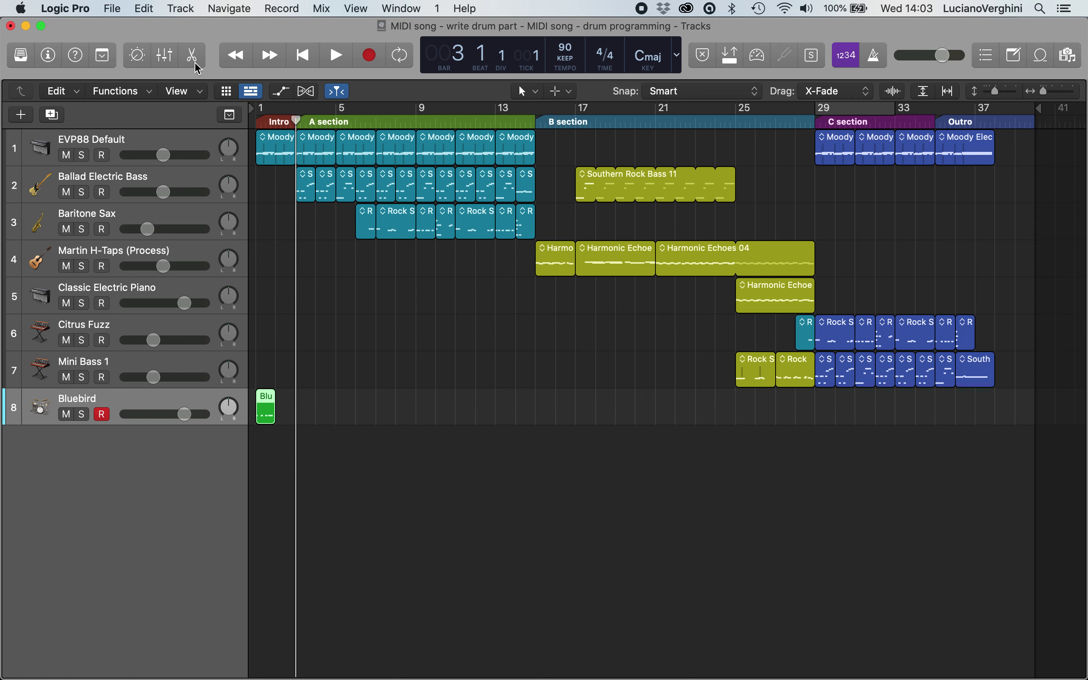
key("super+k")
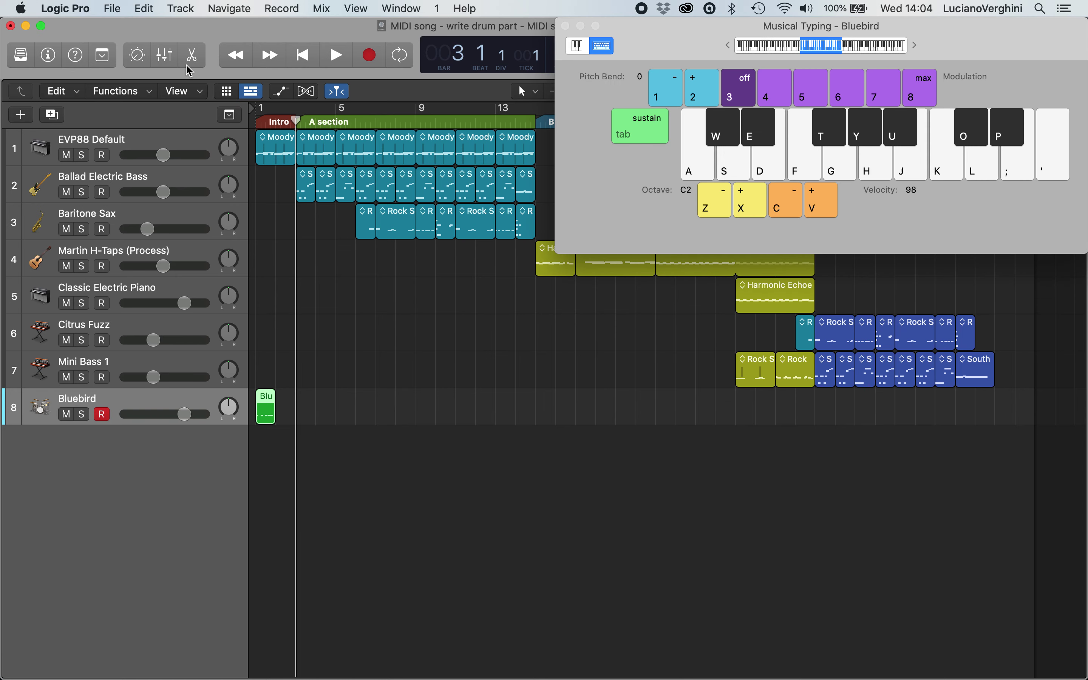
left_click_drag(731, 26, 633, 27)
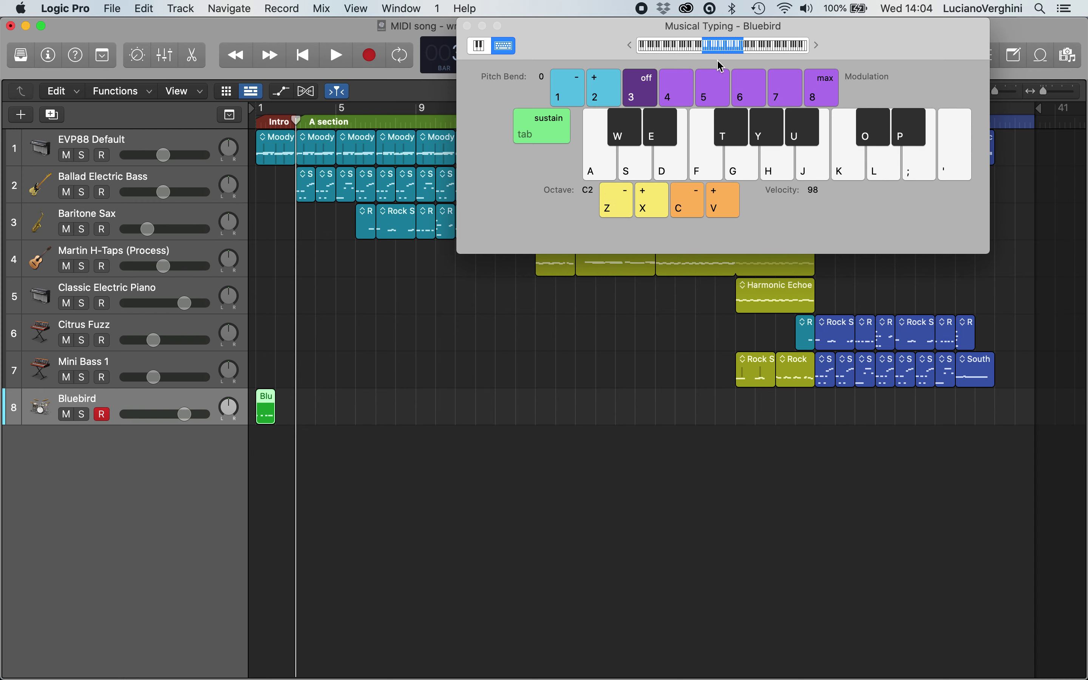
left_click(599, 163)
left_click(613, 207)
left_click(602, 173)
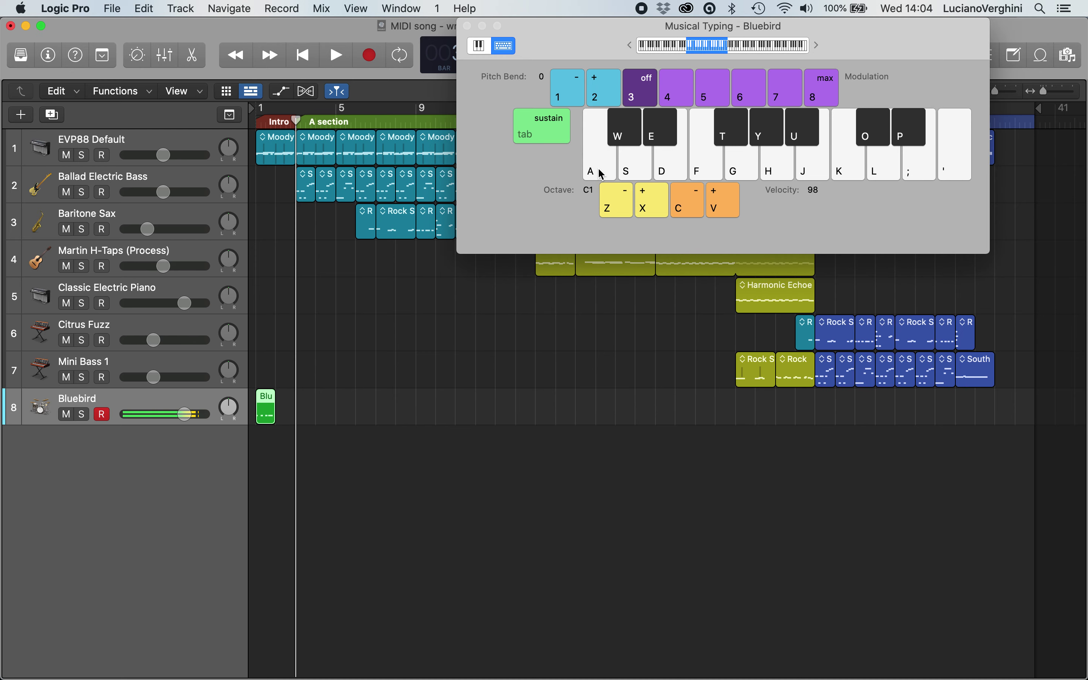
Record a five-note kick and snare rimshot pattern on the Bluebird track from bar 2 with the metronome on
left_click(275, 123)
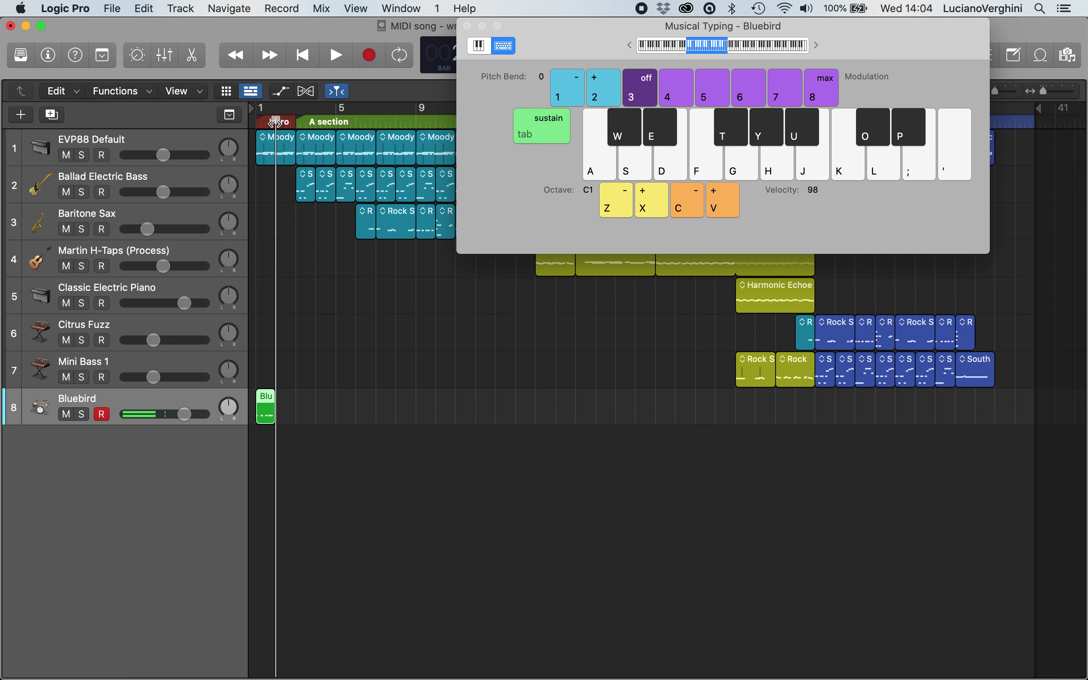
left_click_drag(555, 25, 567, 126)
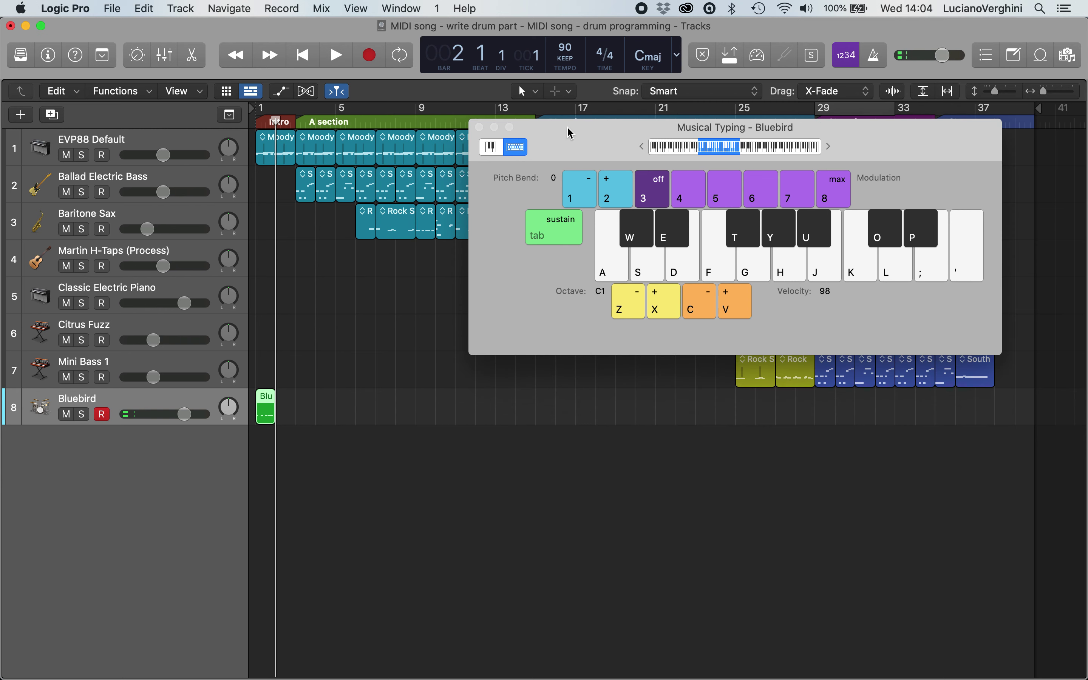
left_click(871, 54)
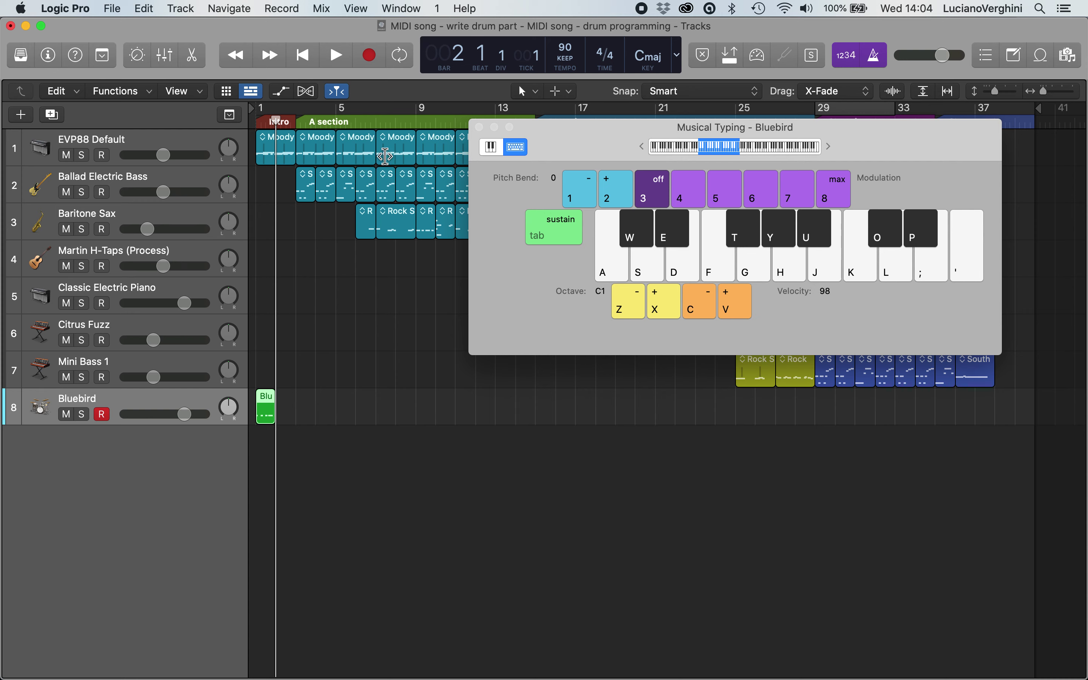
left_click(369, 55)
key("a")
key("e")
key("e")
key("a")
key("a")
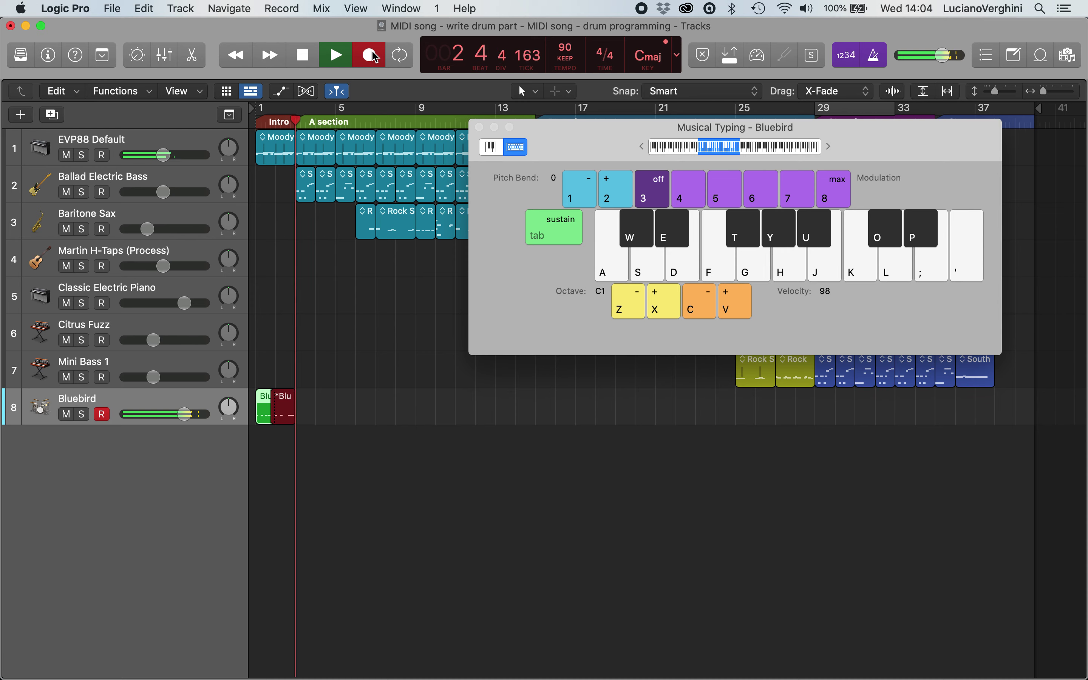
key("space")
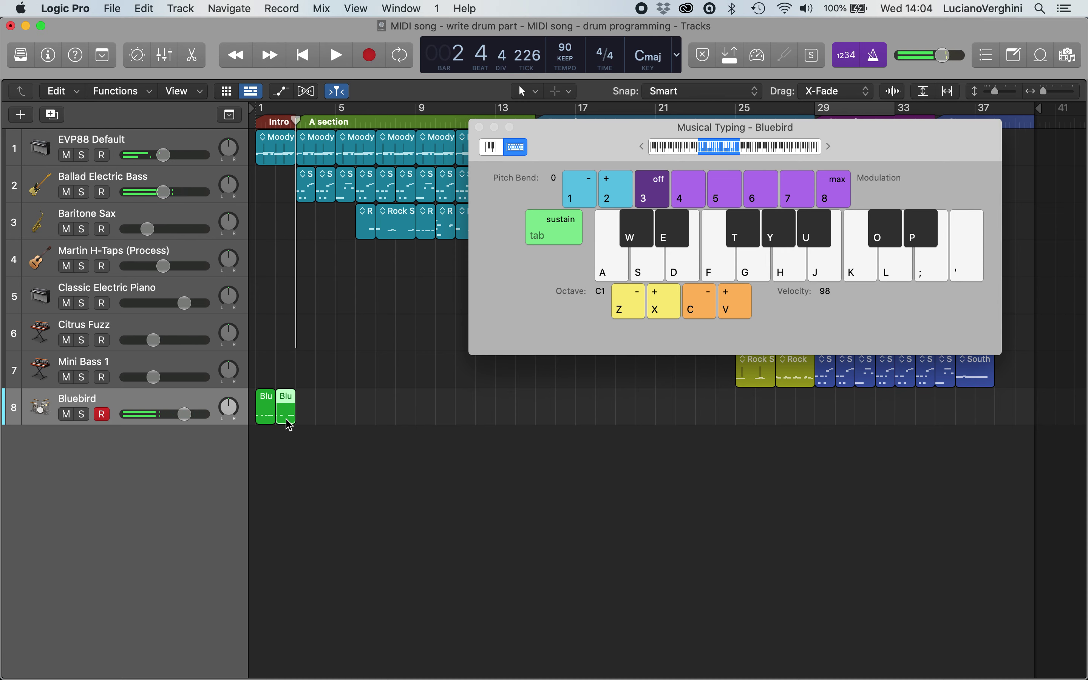
Open the recorded bar 2 region and quantize all five of its notes to 1/16 Note
double_click(286, 418)
left_click_drag(717, 576, 491, 461)
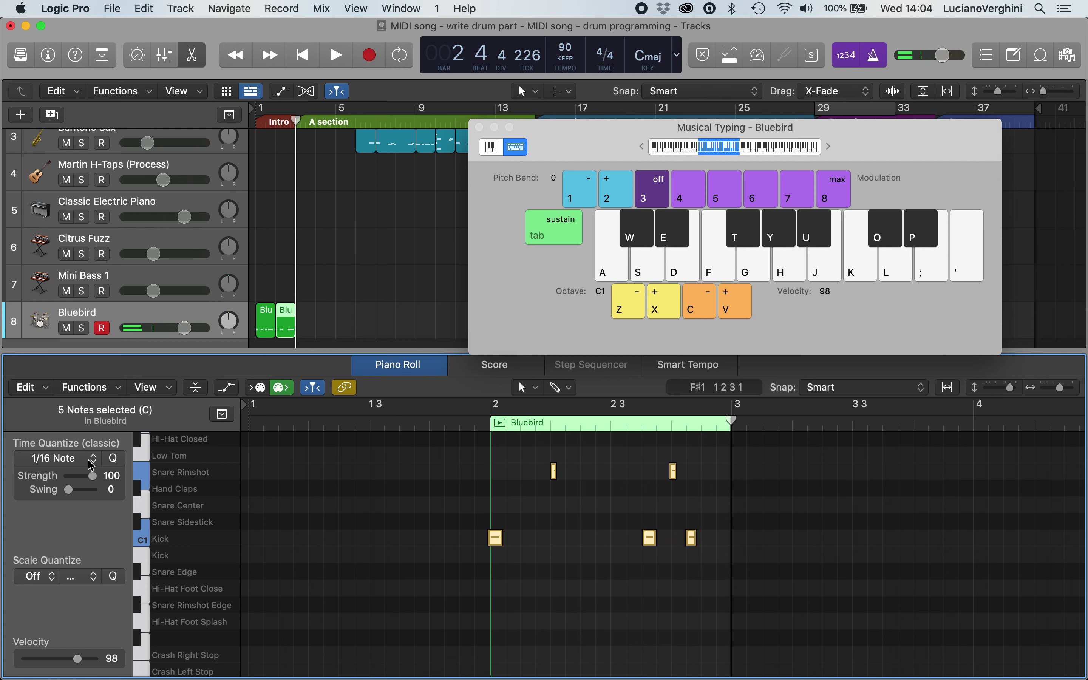
left_click(78, 463)
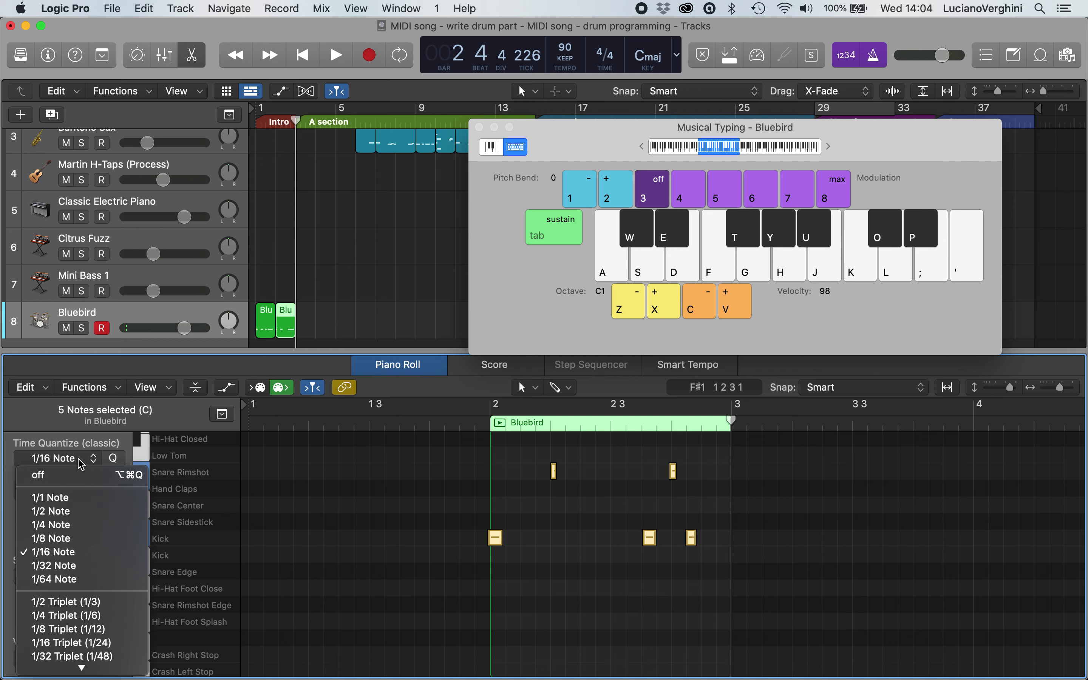
left_click(72, 553)
left_click(113, 459)
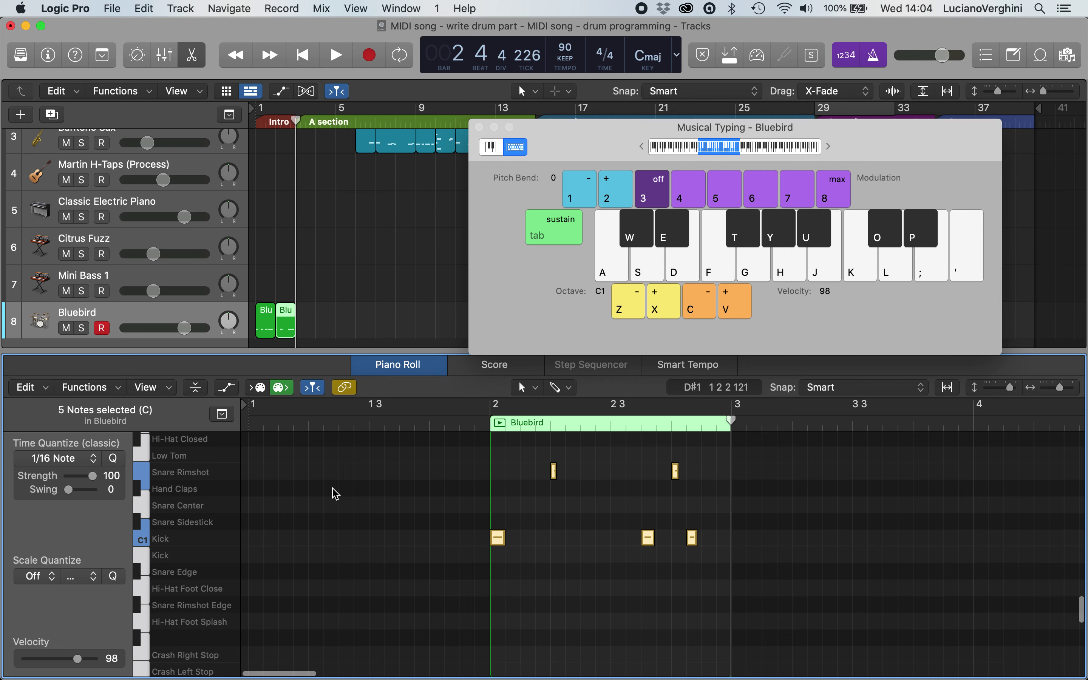
Record eight closed hi-hat notes in eighth-note rhythm over the kick and snare pattern in bar 2 of the Bluebird track
scroll(336, 494, "up", 3)
left_click(279, 125)
key("t")
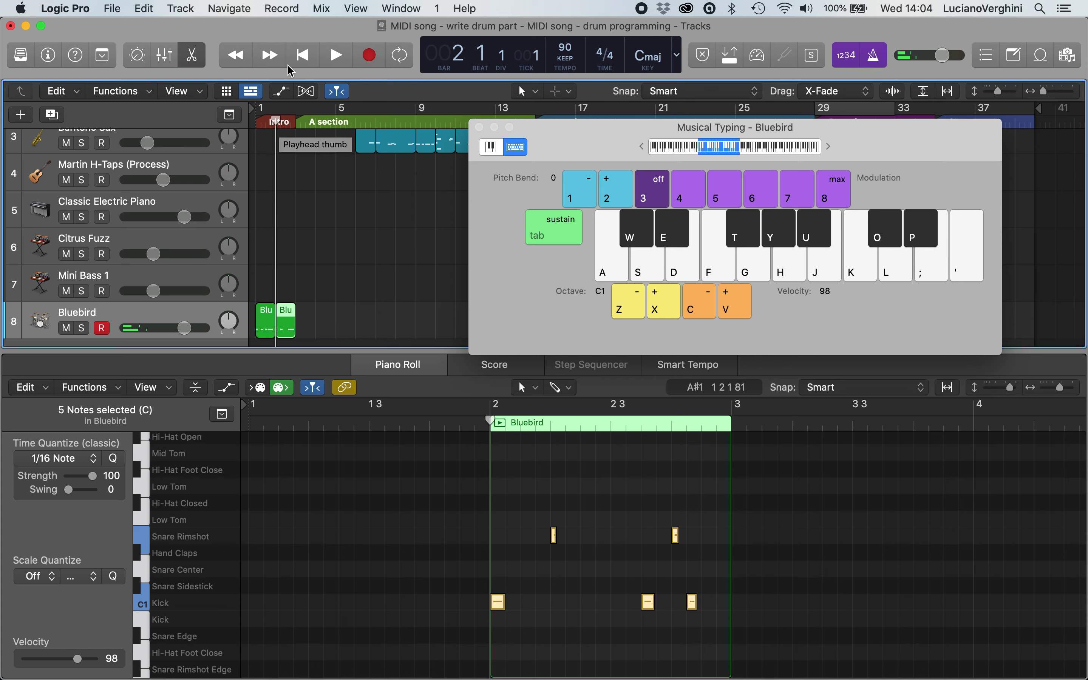
left_click(369, 55)
key("a")
key("e")
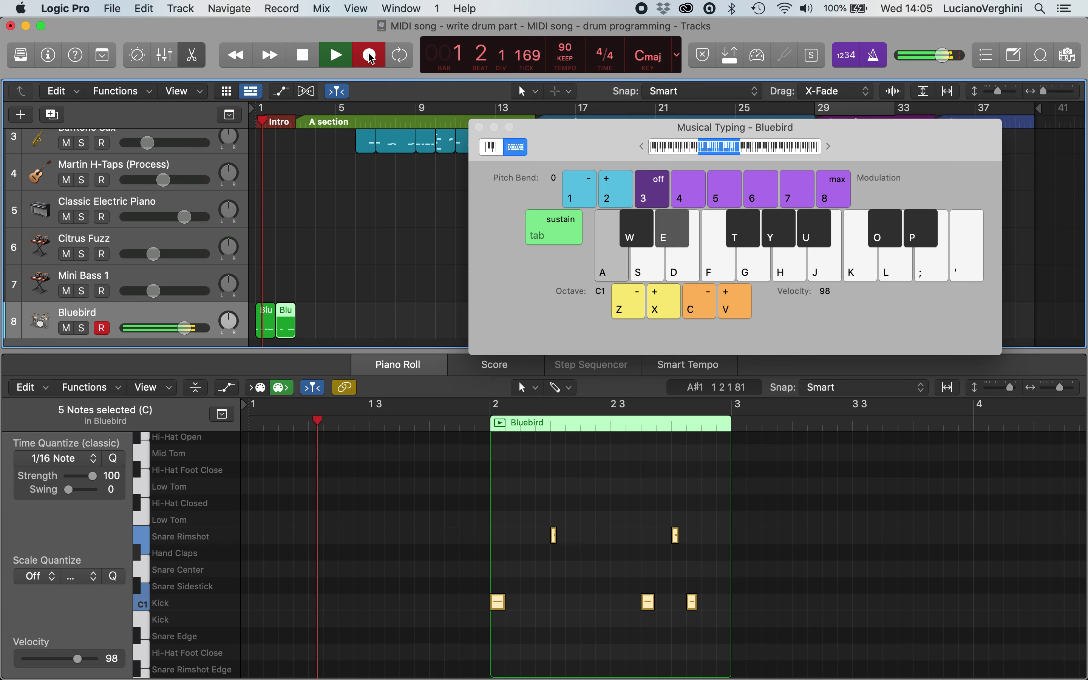
key("e")
key("a")
key("a")
key("t")
key("t")
key("t")
key("t")
key("t")
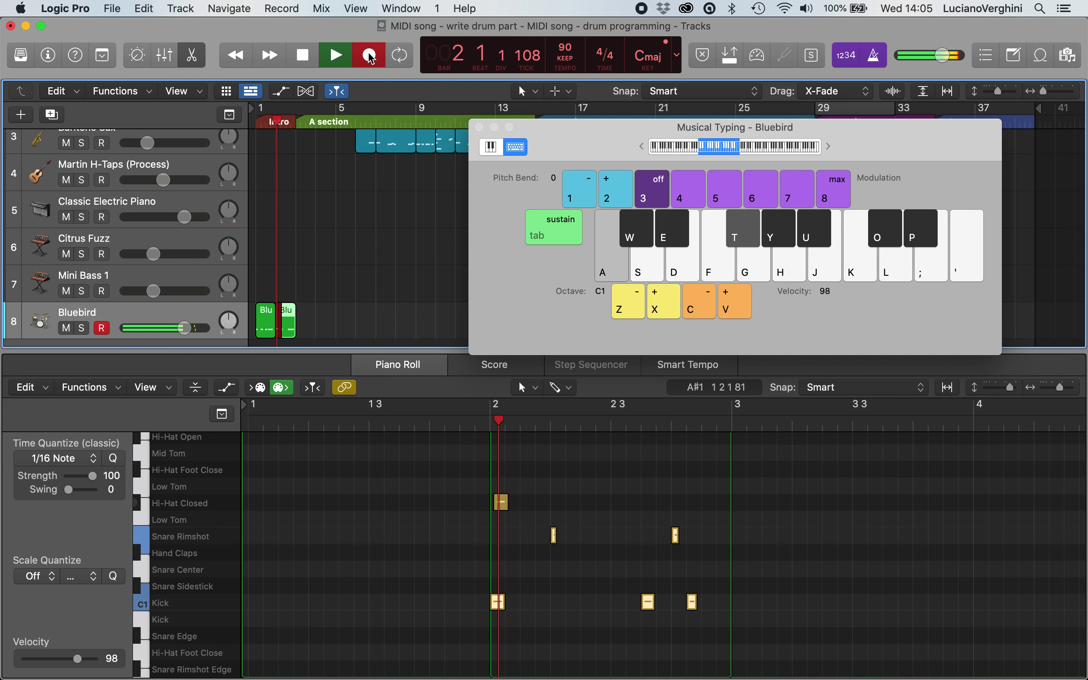
key("t")
key("t")
key("t")
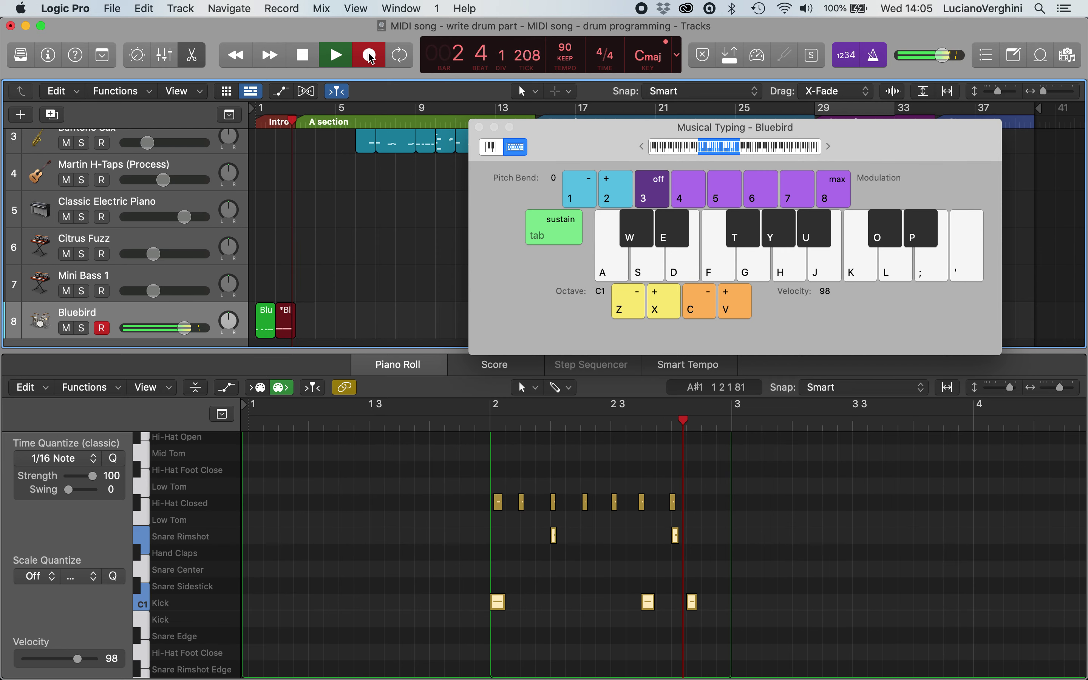
key("space")
Quantize the recorded closed hi-hat notes to 1/16 Note, and close Musical Typing and the note editor
left_click_drag(727, 518, 489, 493)
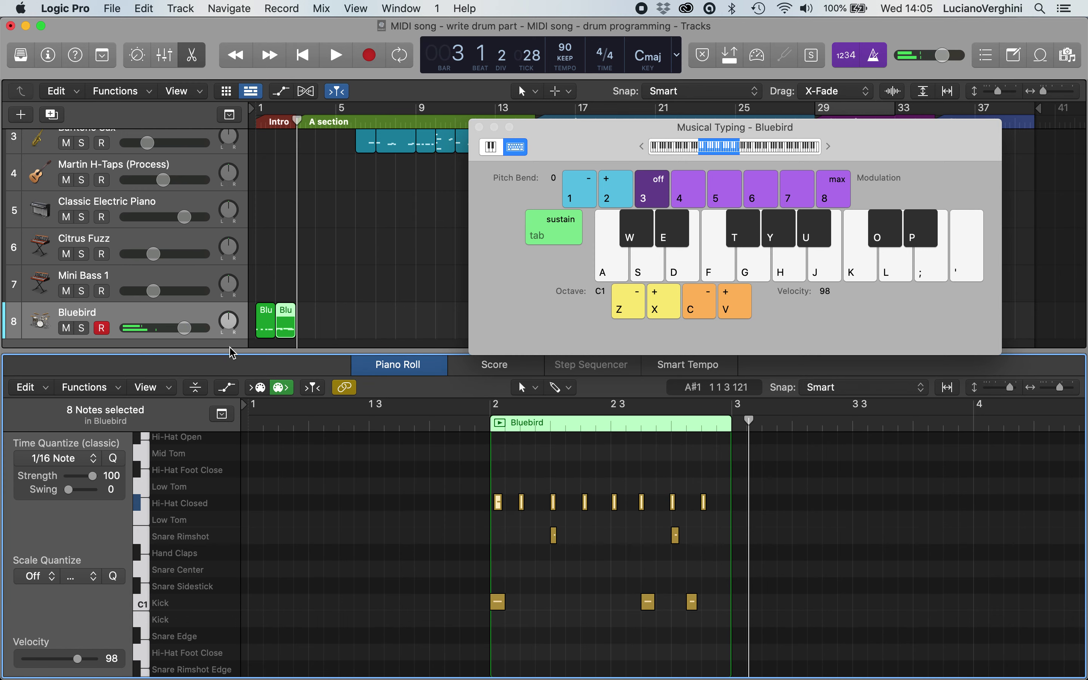
left_click(113, 458)
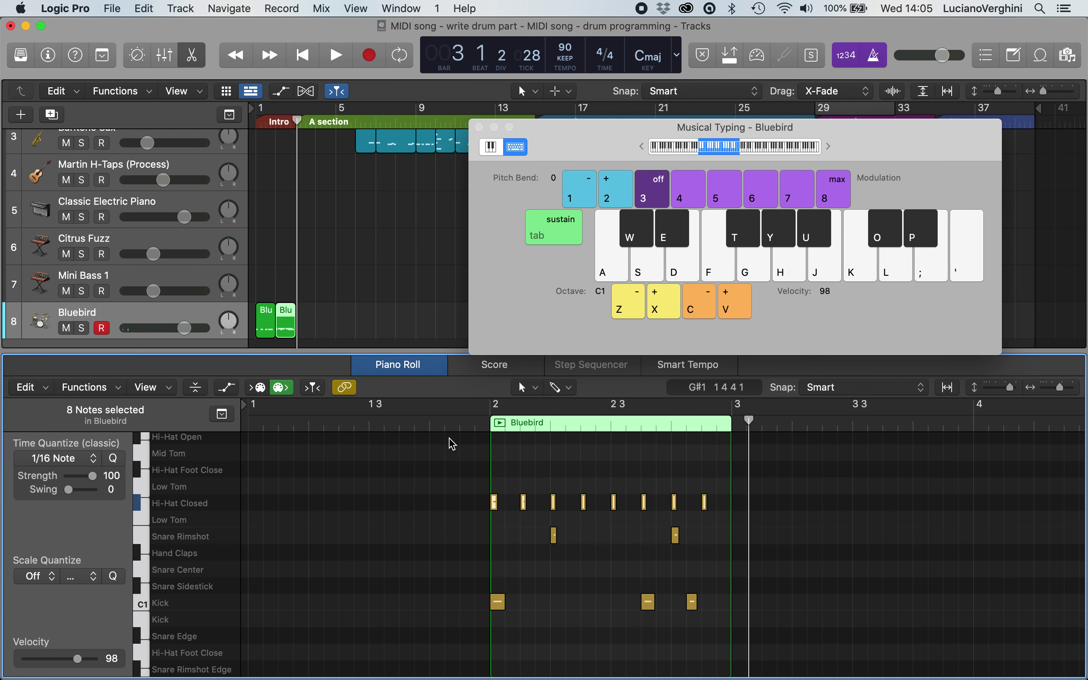
left_click(480, 127)
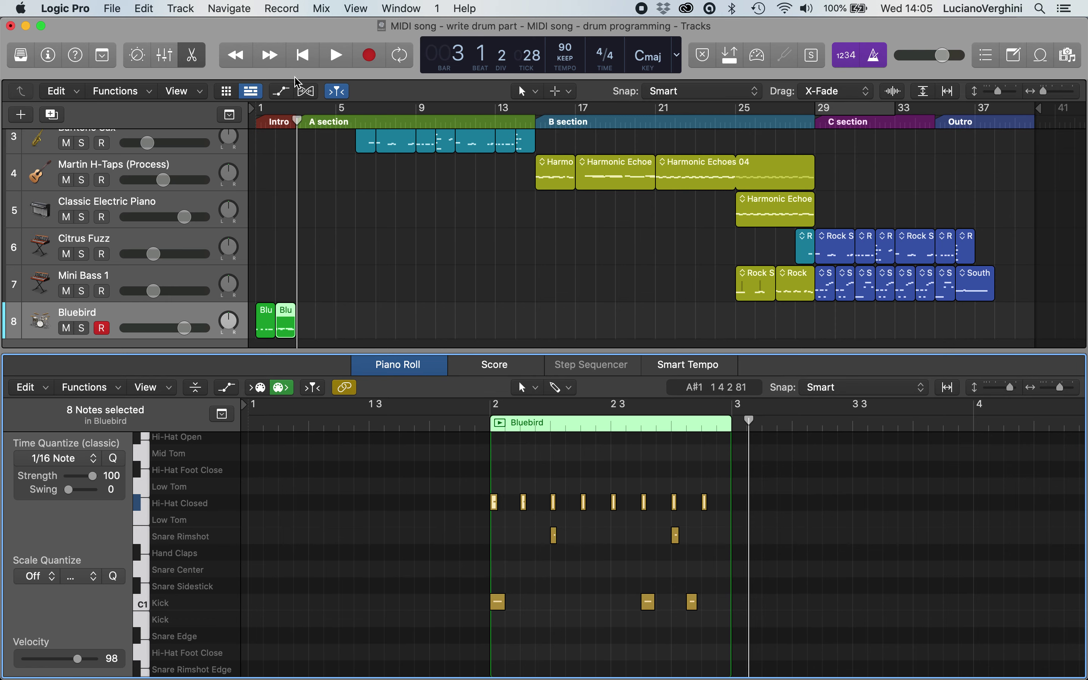
left_click(193, 61)
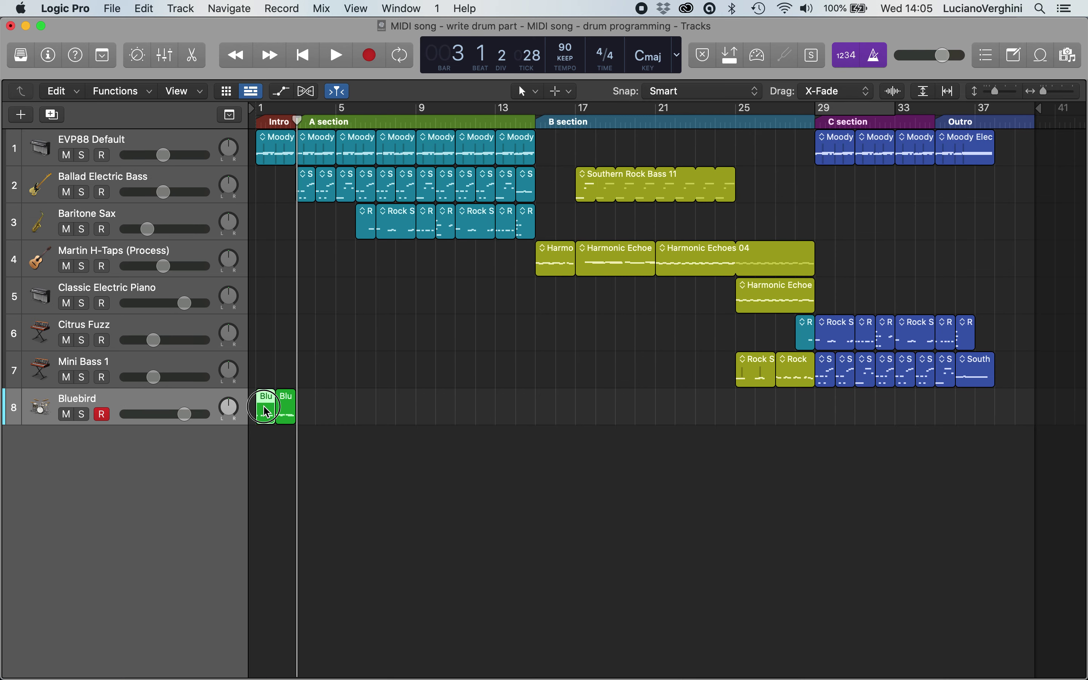
Mute the Bluebird track so both of its regions are silenced
left_click(283, 411)
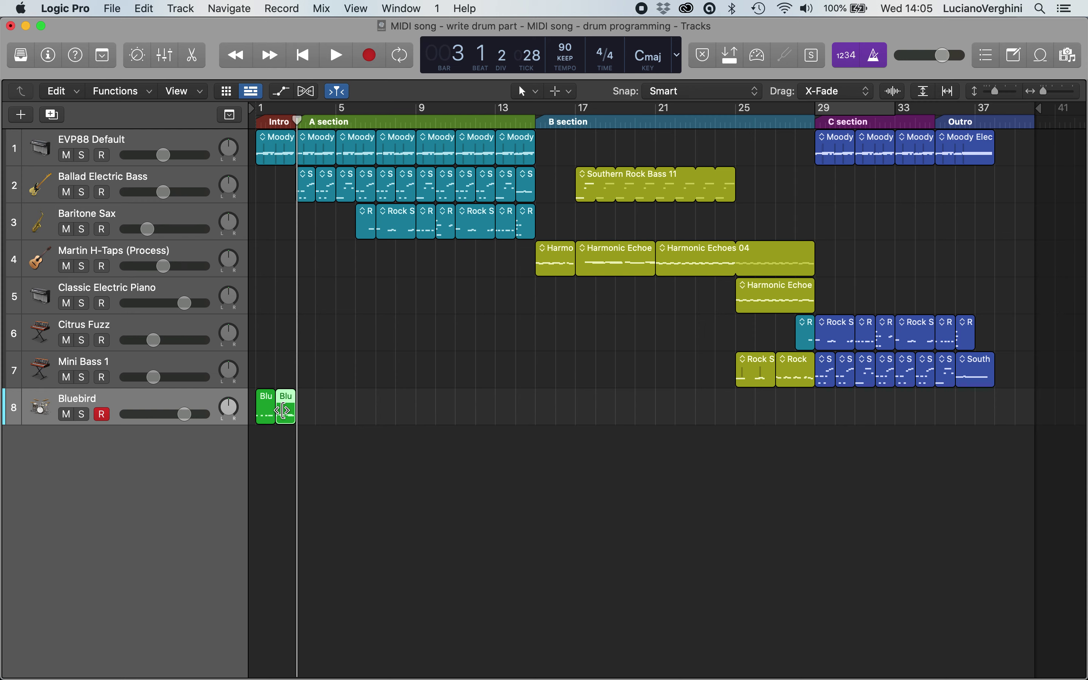
left_click(322, 415)
left_click(66, 414)
double_click(77, 399)
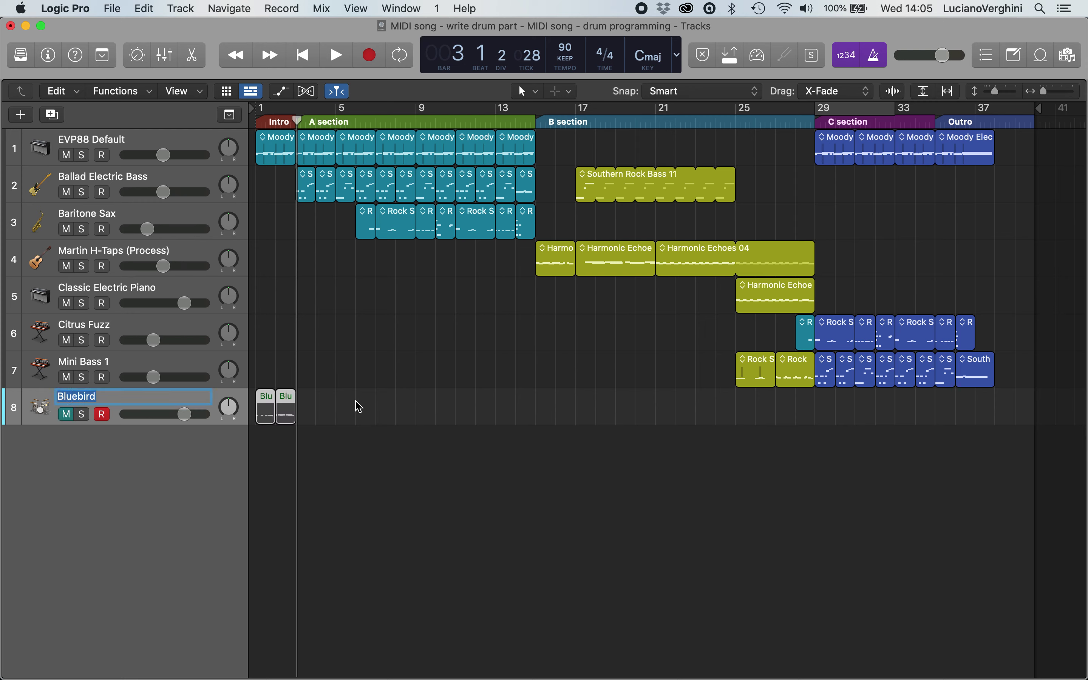
left_click(352, 459)
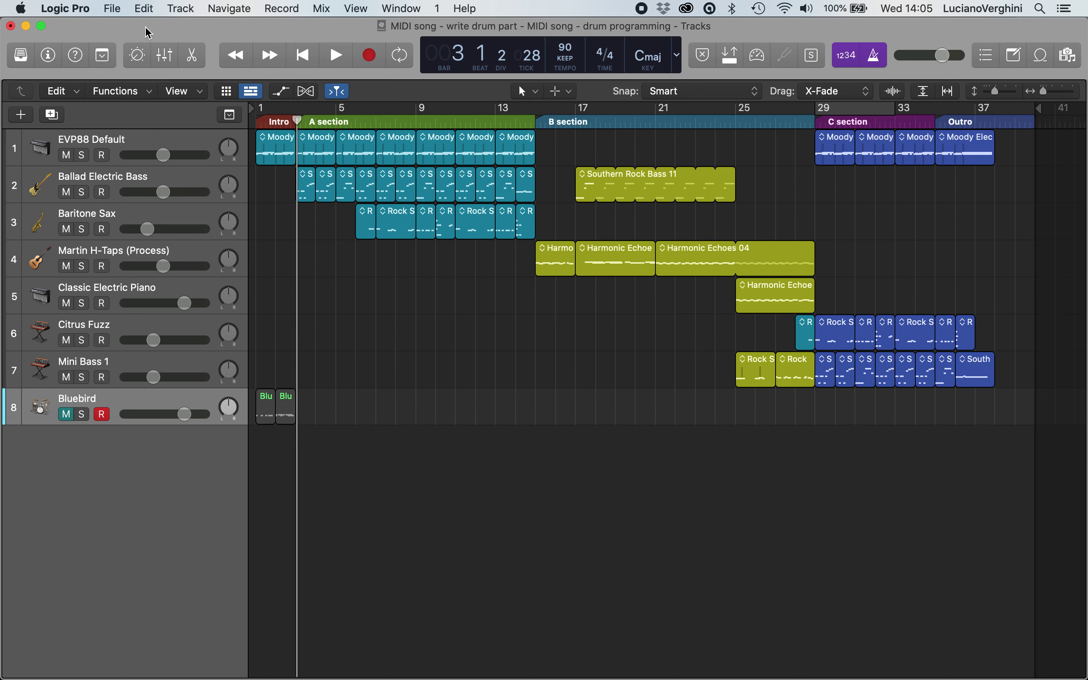
Create a new Drummer track with the Alternative genre
left_click(21, 116)
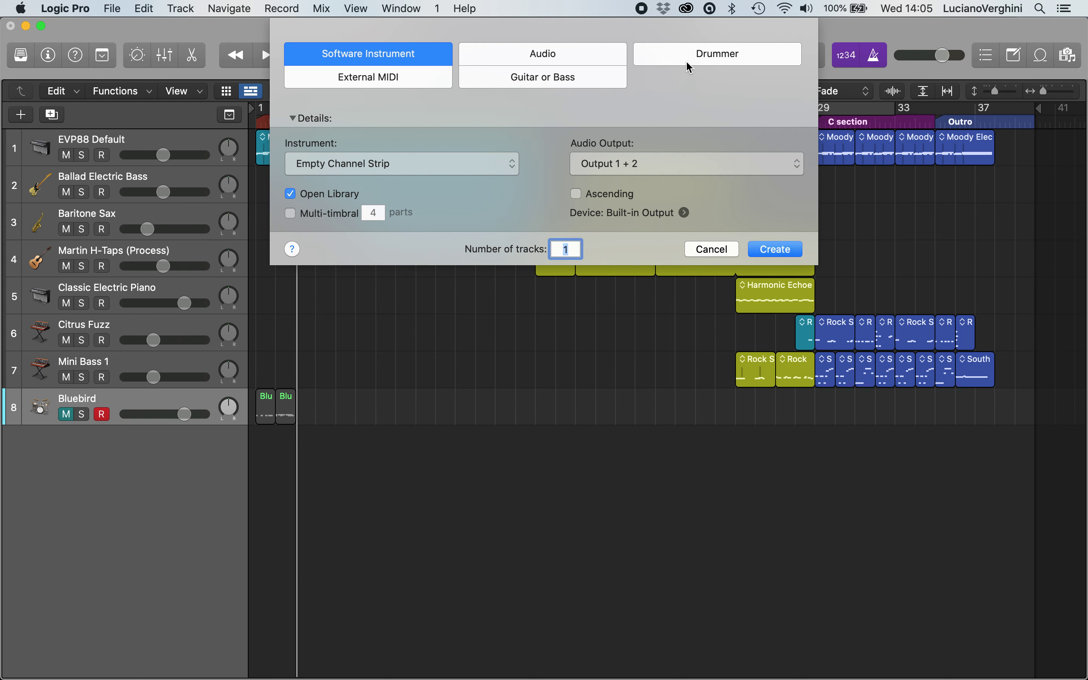
left_click(700, 56)
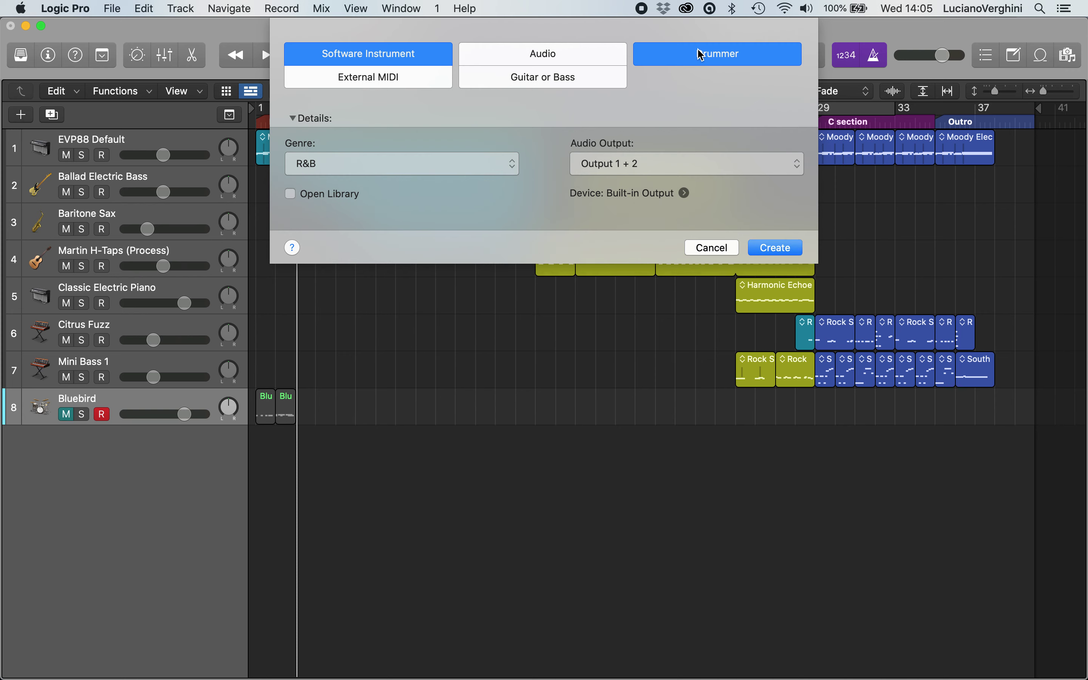
left_click(367, 170)
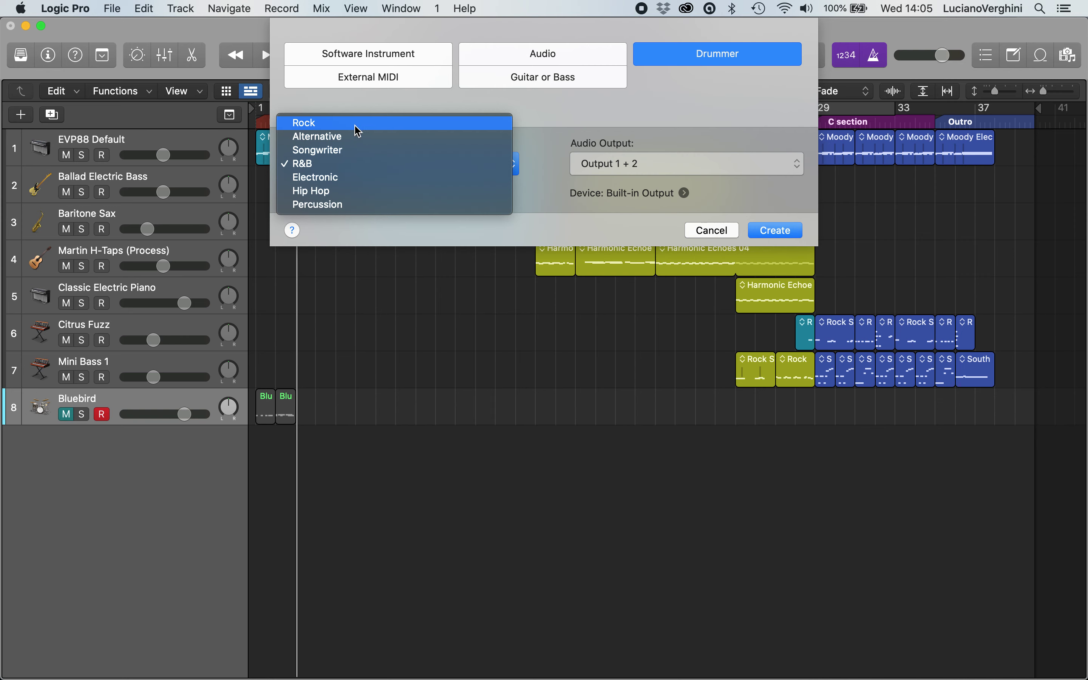
left_click(361, 137)
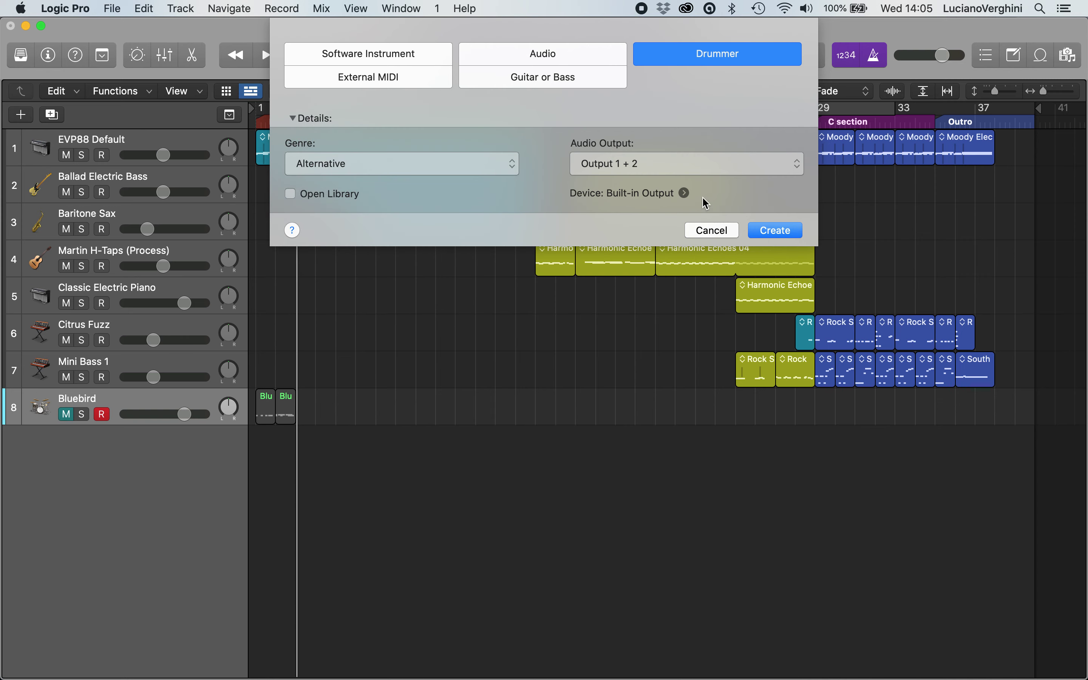
left_click(764, 232)
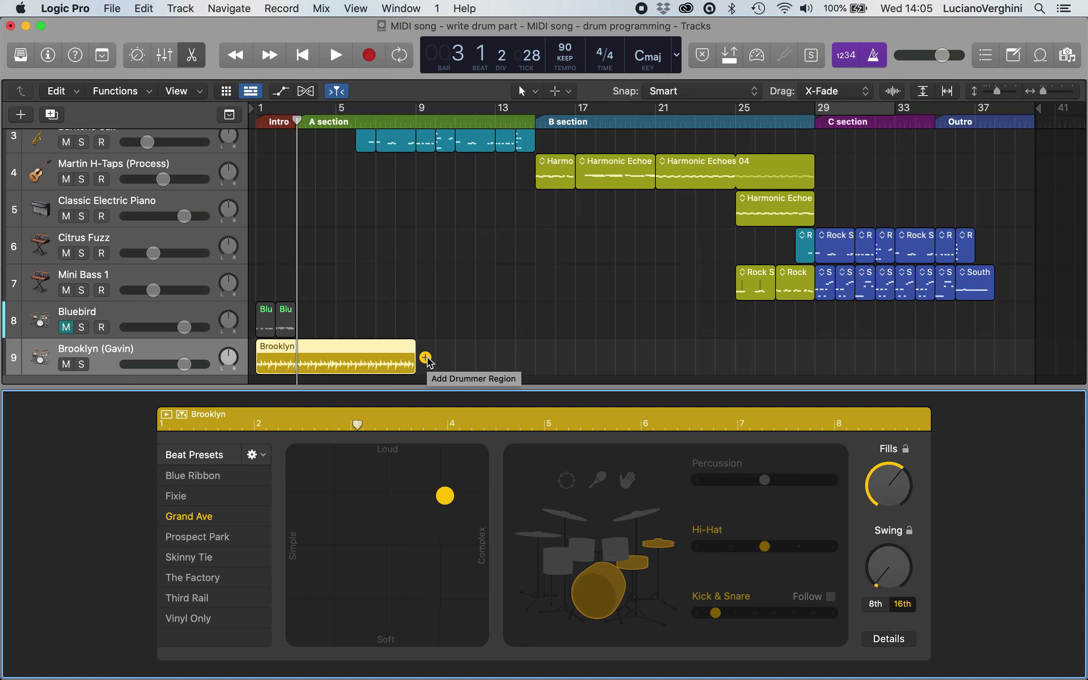
Add a Drummer region directly after the first one, and another fitted to the C section from bar 29 to bar 35
left_click(426, 358)
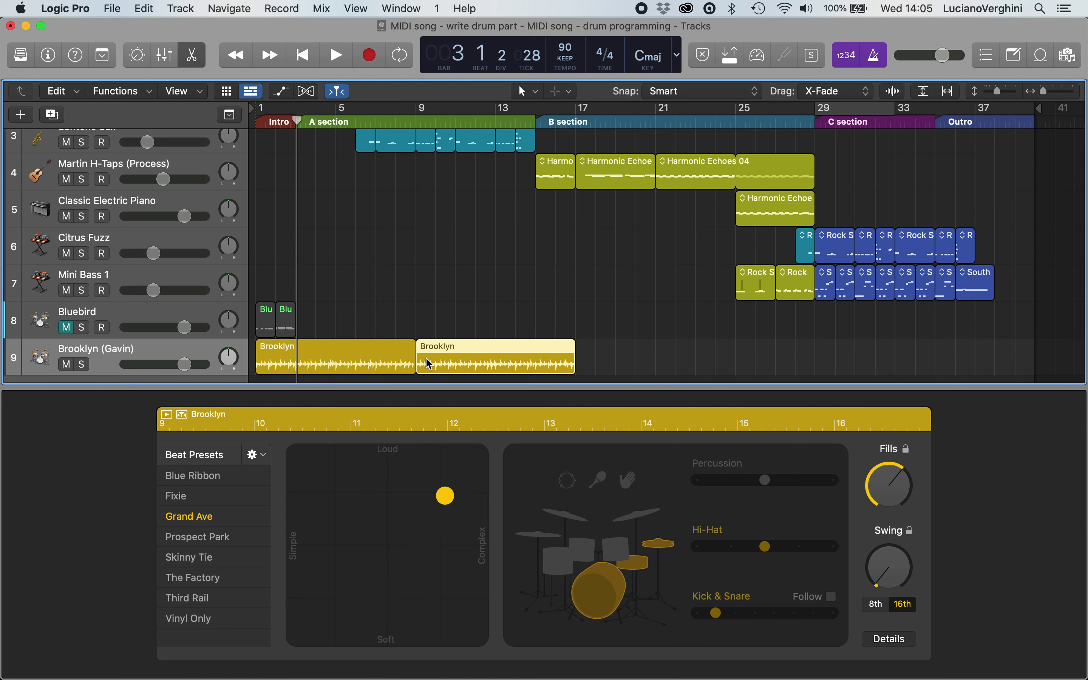
right_click(609, 347)
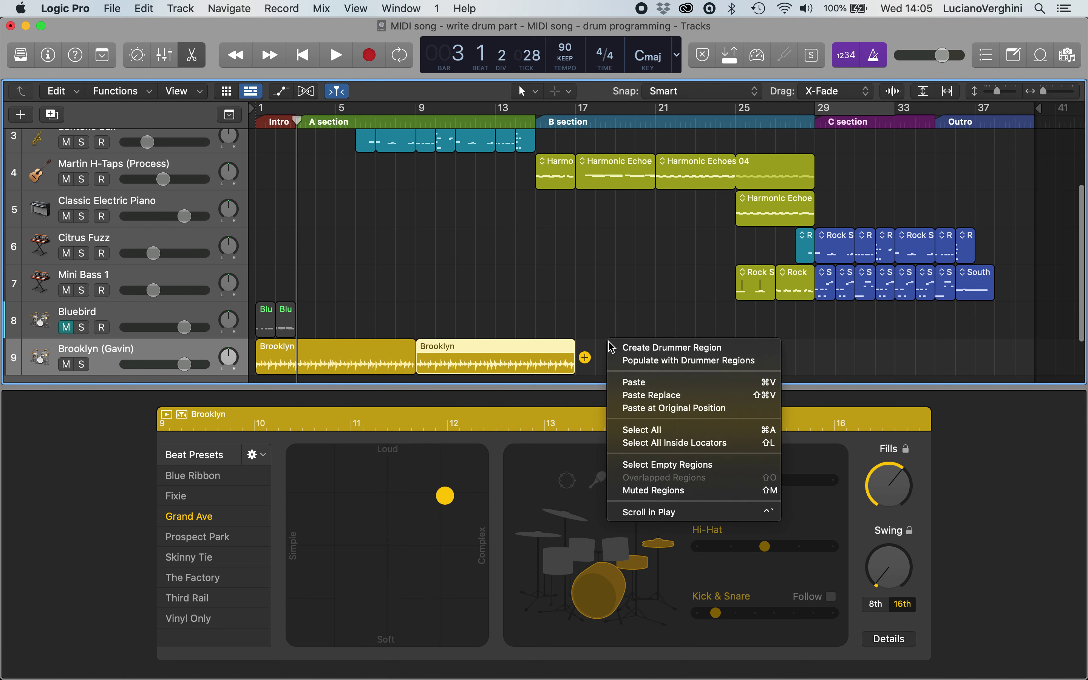
left_click(627, 352)
left_click_drag(655, 359, 947, 328)
left_click_drag(872, 347, 871, 348)
left_click_drag(970, 365, 933, 370)
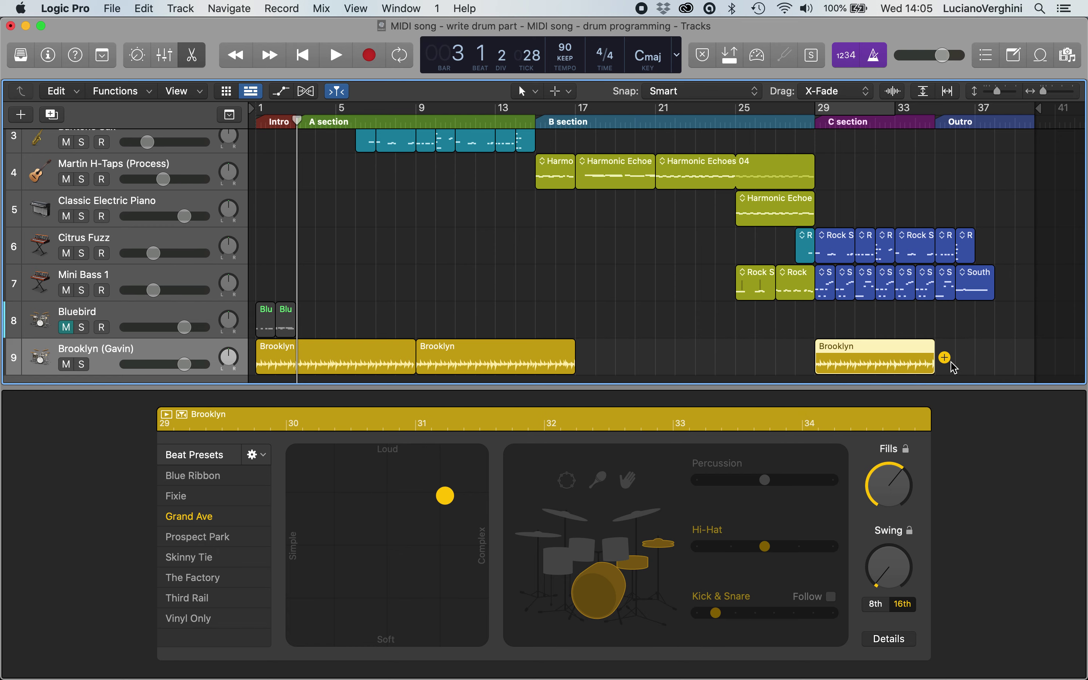
Add a Drummer region for the Outro from bar 35 and shorten it to end at bar 37
right_click(949, 363)
left_click(931, 368)
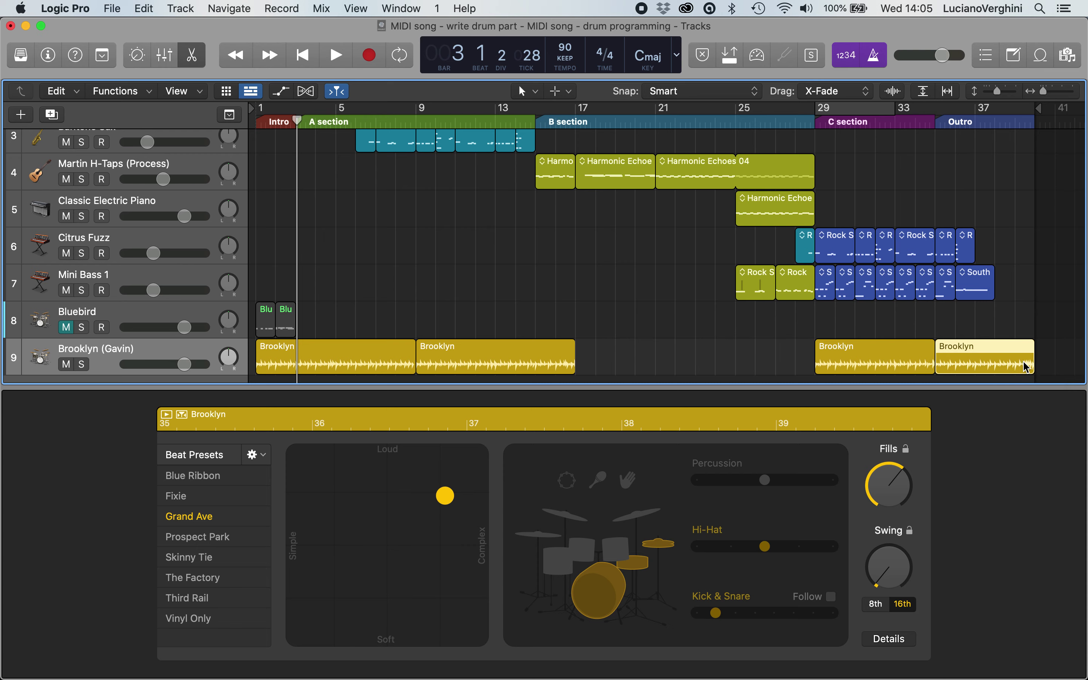
left_click_drag(1030, 363, 975, 362)
Fit the two earlier Drummer regions to the B section and the A section, and add a region for the Intro
left_click_drag(570, 360, 811, 355)
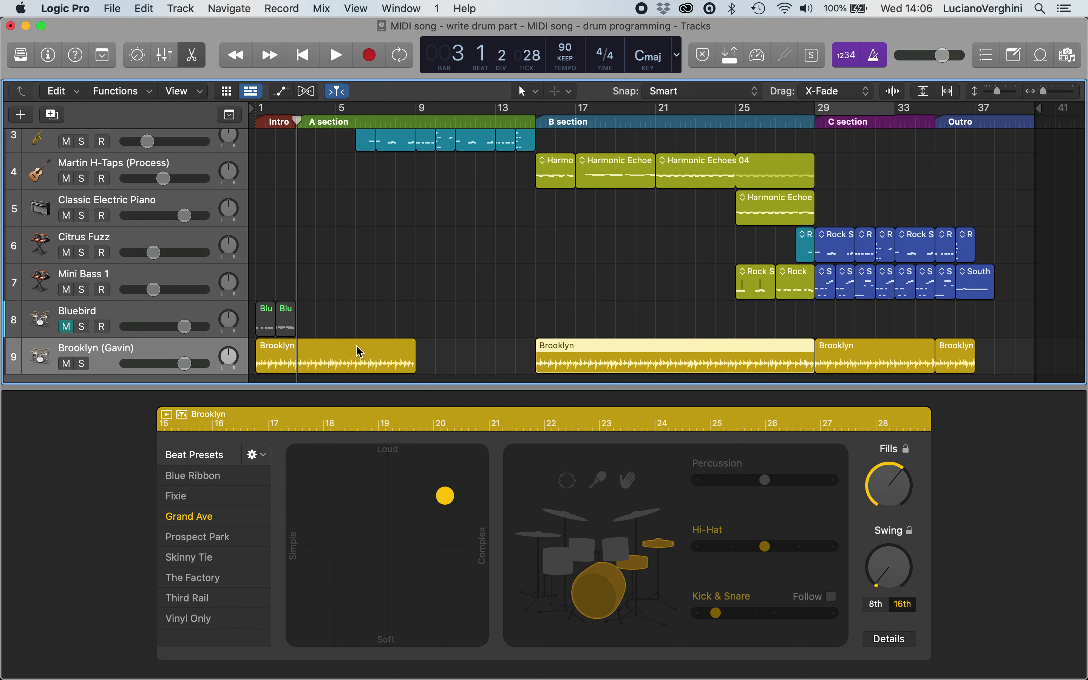
left_click_drag(358, 352, 535, 360)
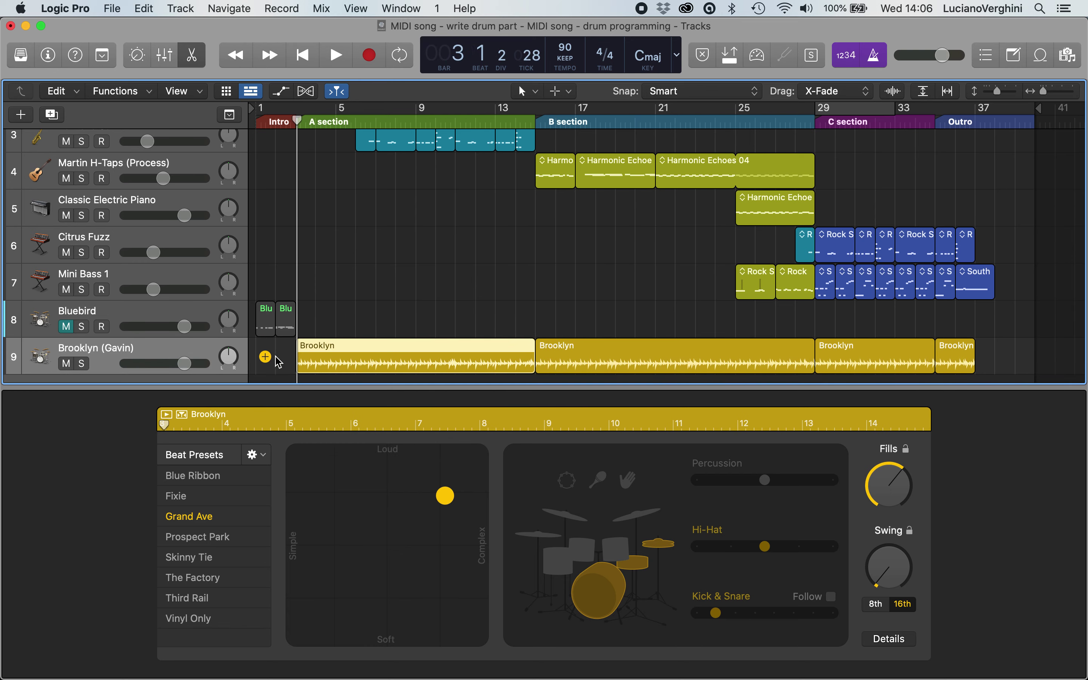
left_click(266, 358)
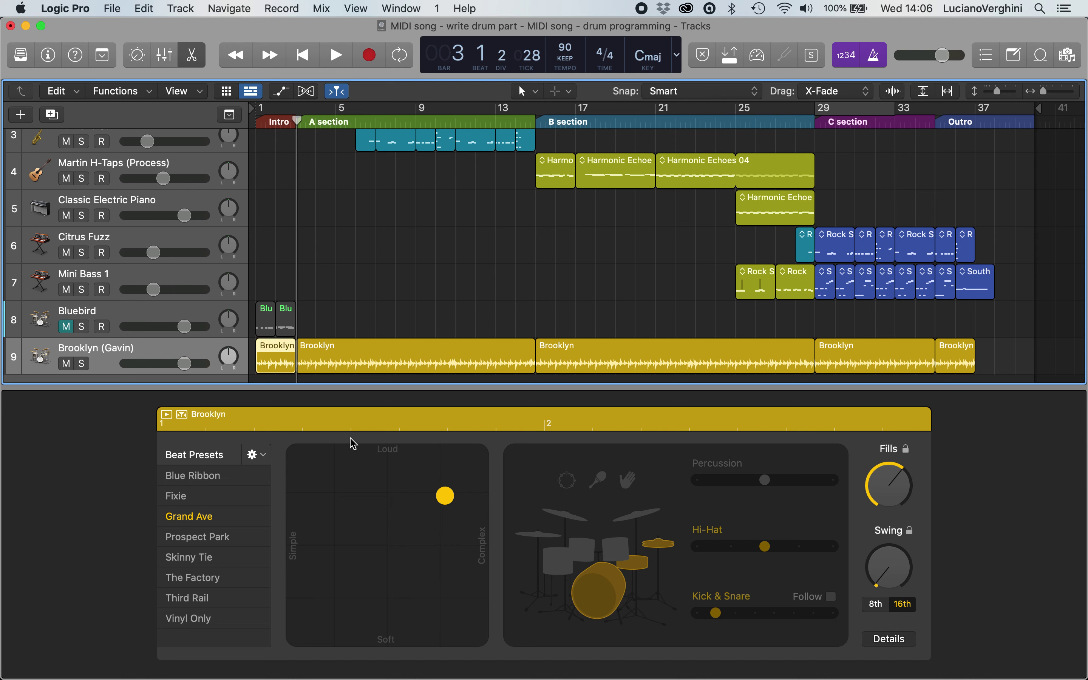
Make the Intro Drummer region's performance very simple at medium loudness
left_click(328, 361)
left_click(272, 354)
left_click_drag(448, 506, 408, 540)
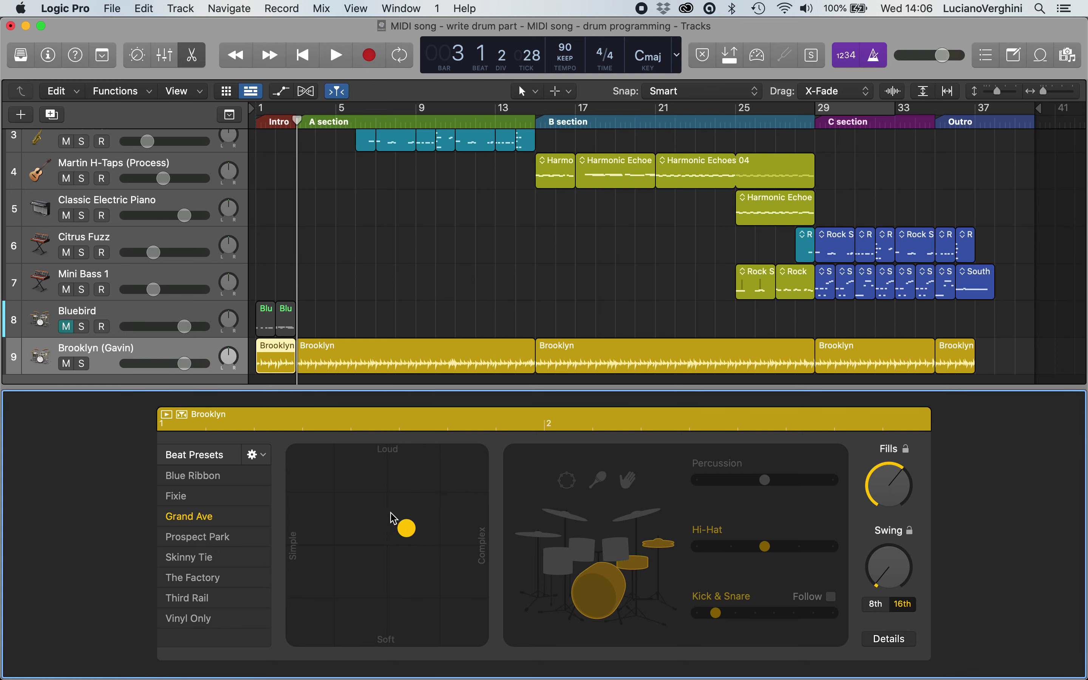
left_click_drag(399, 541, 309, 560)
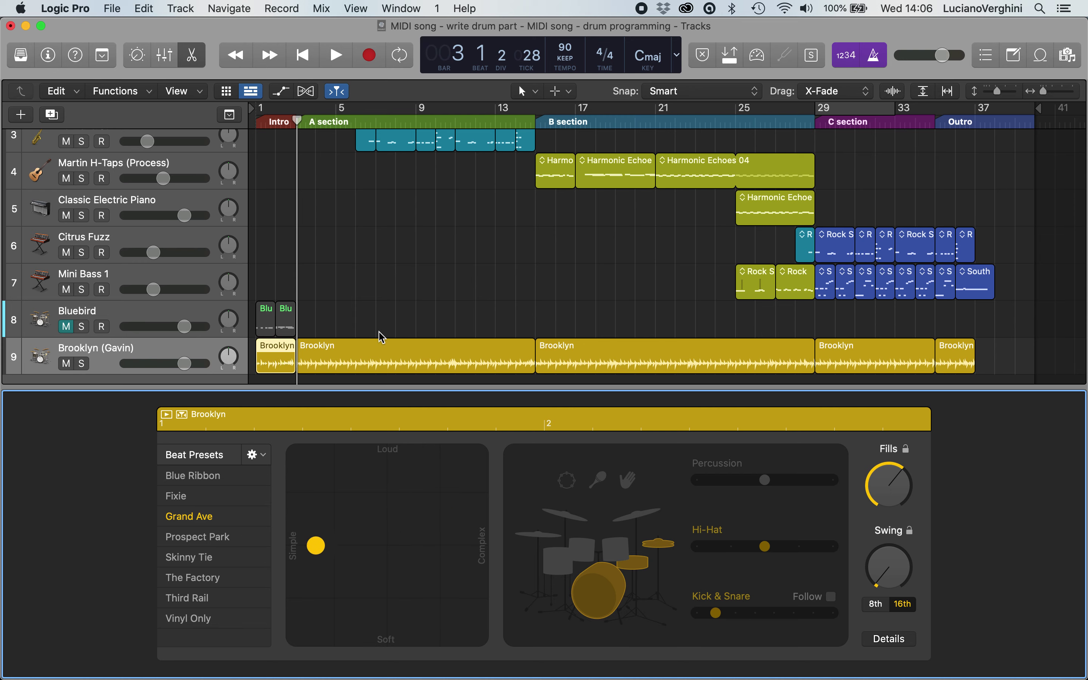
Set the A section Drummer region to medium complexity and medium loudness, and play the song from the start
left_click(382, 348)
left_click_drag(463, 500, 387, 553)
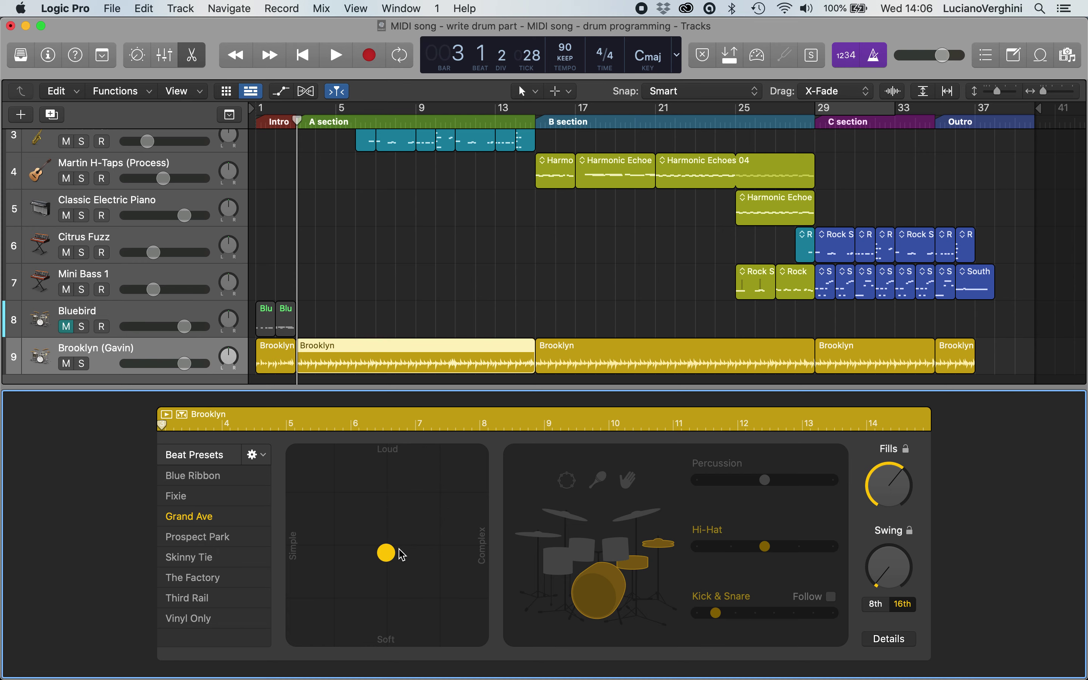
key("Return")
key("space")
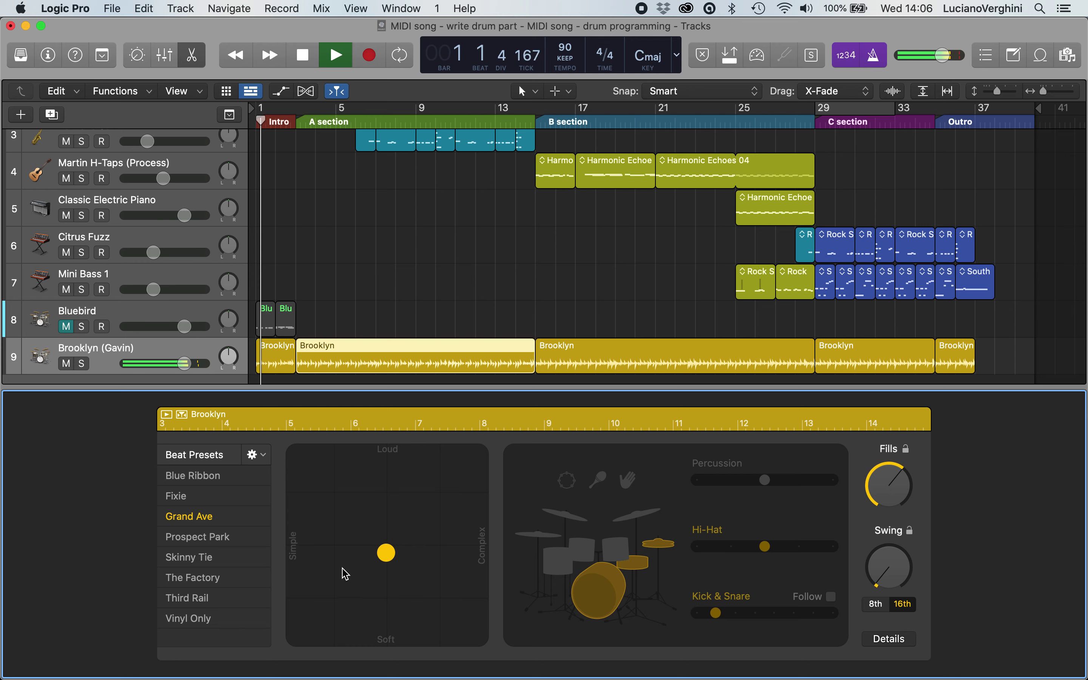
key("space")
Set the Intro Drummer region to the simplest and softest performance and play it back
left_click(271, 363)
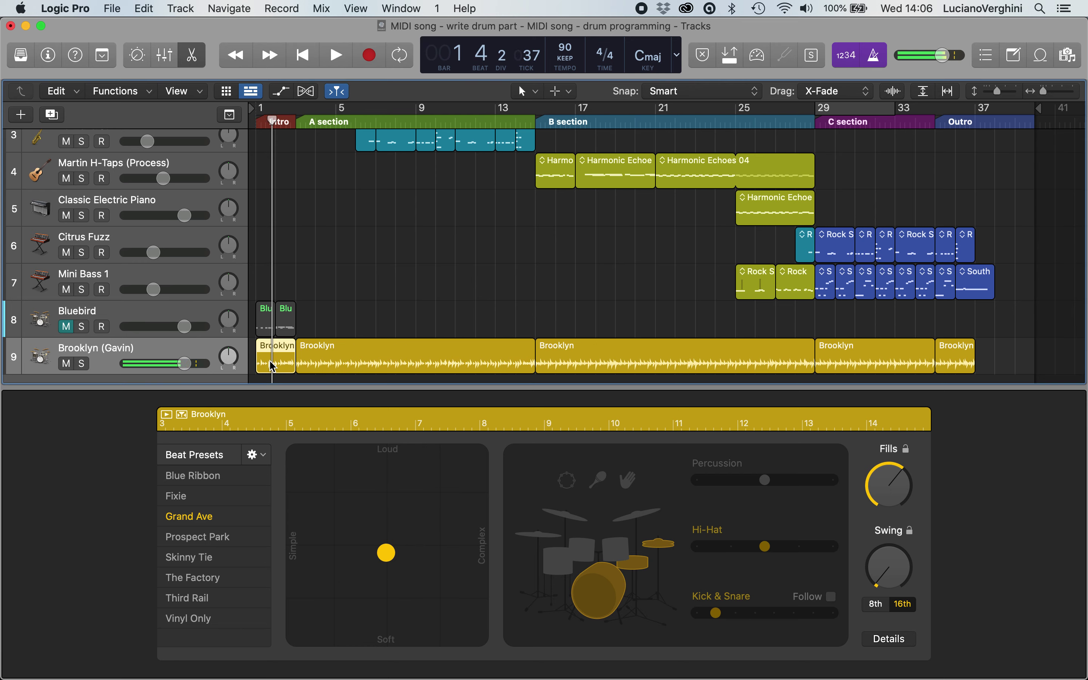
left_click_drag(315, 550, 287, 635)
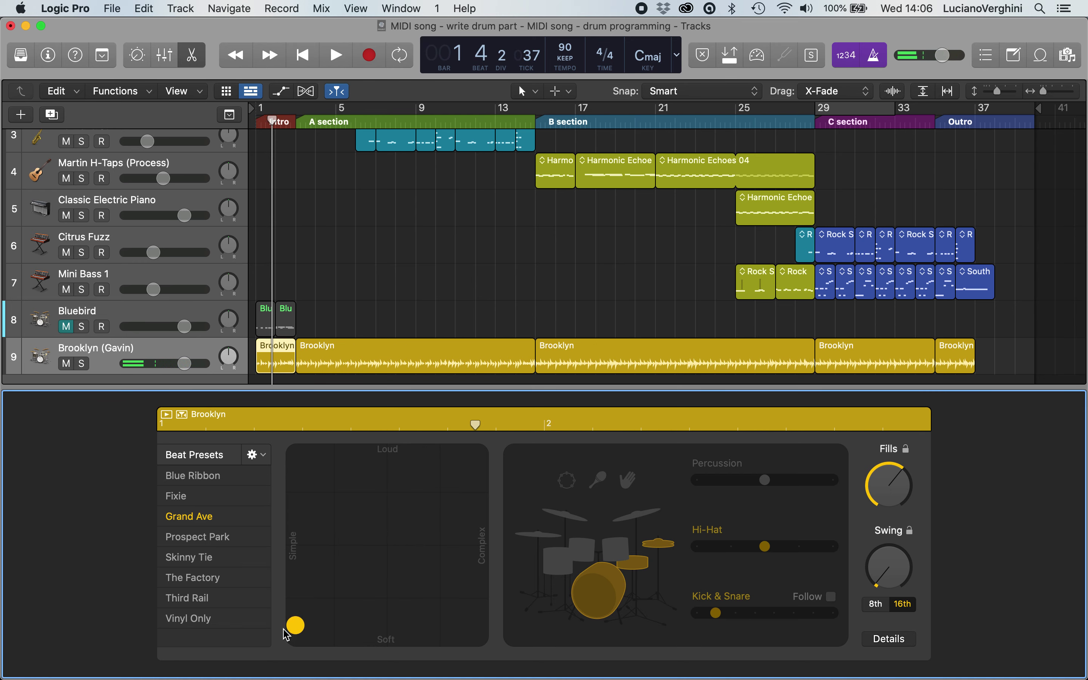
key("space")
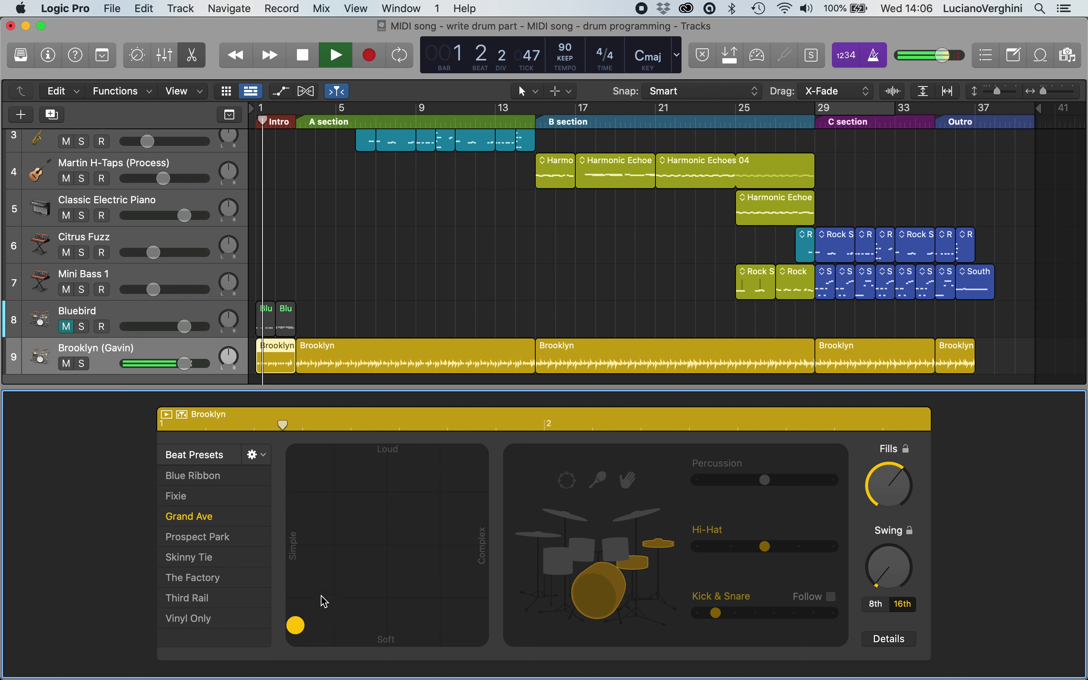
key("space")
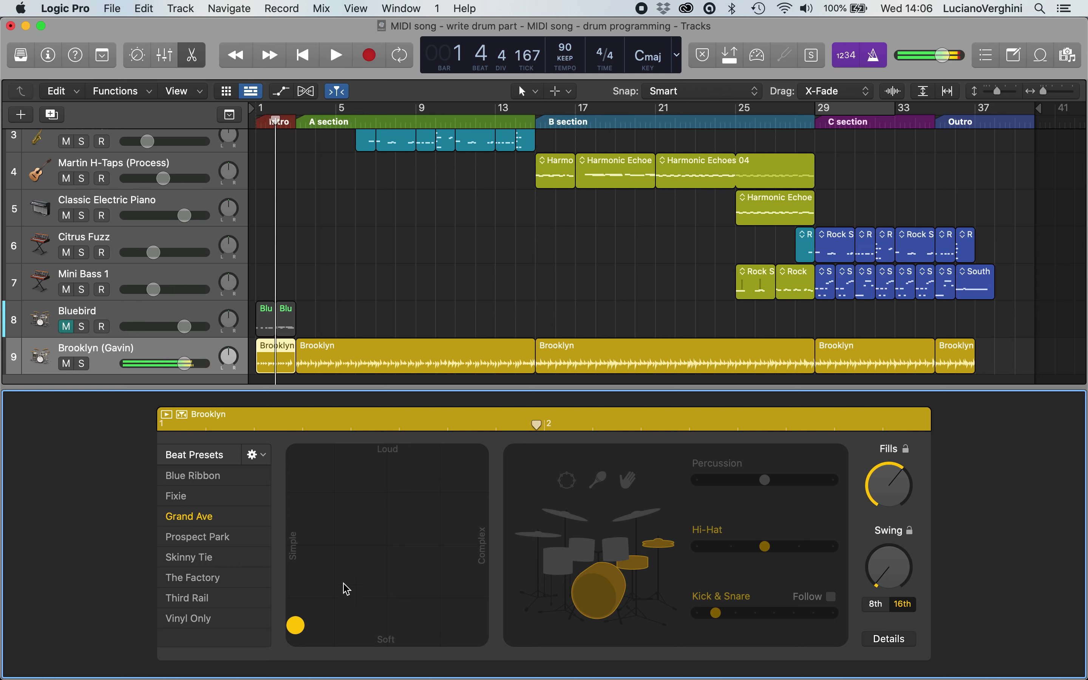
Turn off the metronome click and play the Intro again
left_click(874, 54)
key("space")
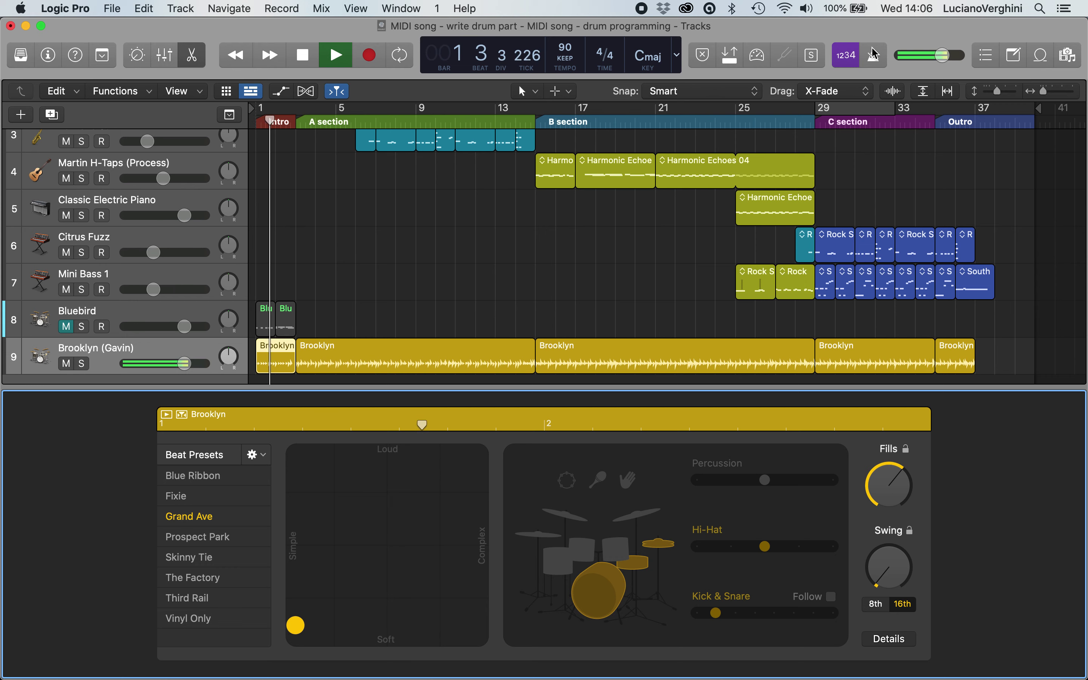
key("space")
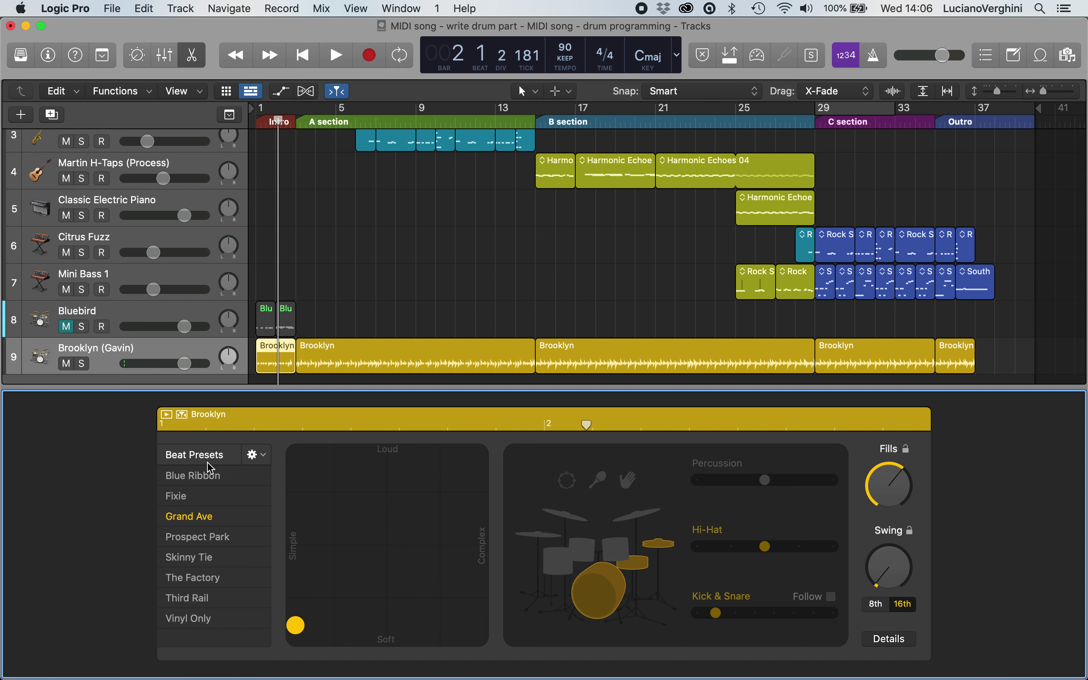
Apply the Prospect Park beat preset to the Intro Drummer region and play it from the start
left_click(208, 538)
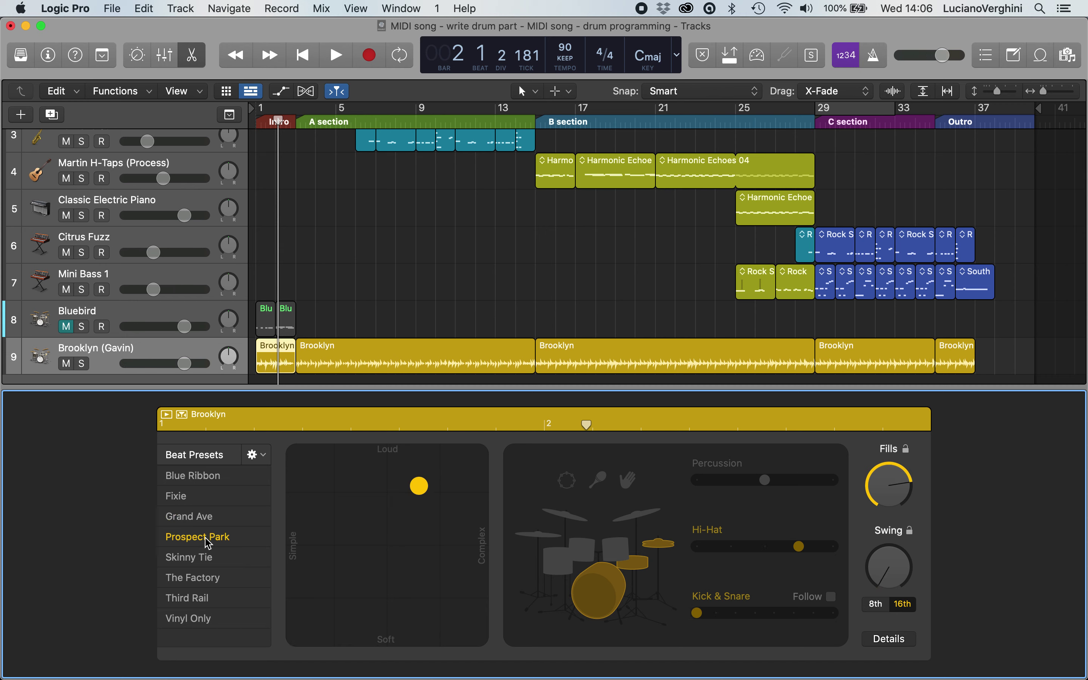
key("Return")
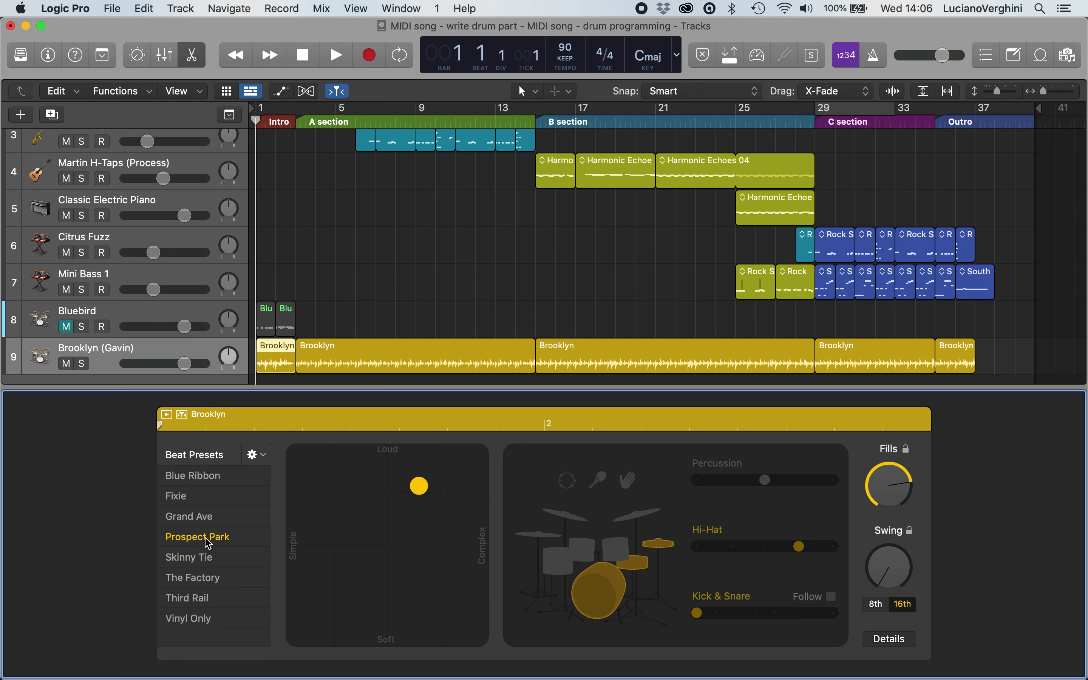
key("space")
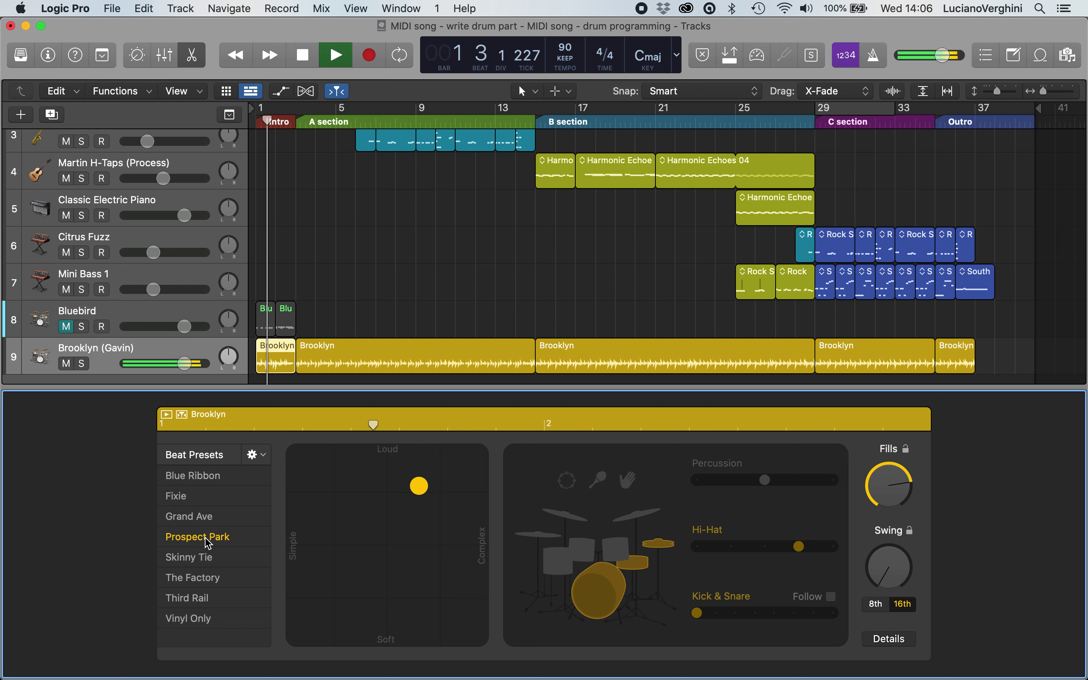
key("space")
Make the Intro Drummer region's performance fairly simple and soft, and play it from the start
left_click_drag(418, 486, 320, 588)
key("Return")
key("space")
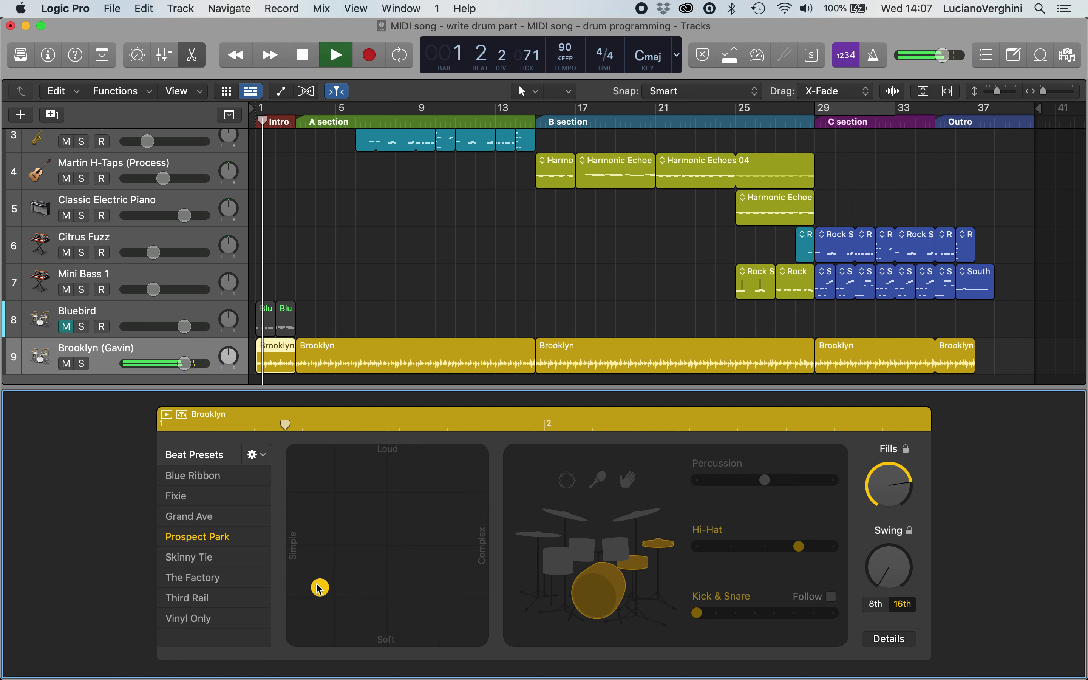
key("space")
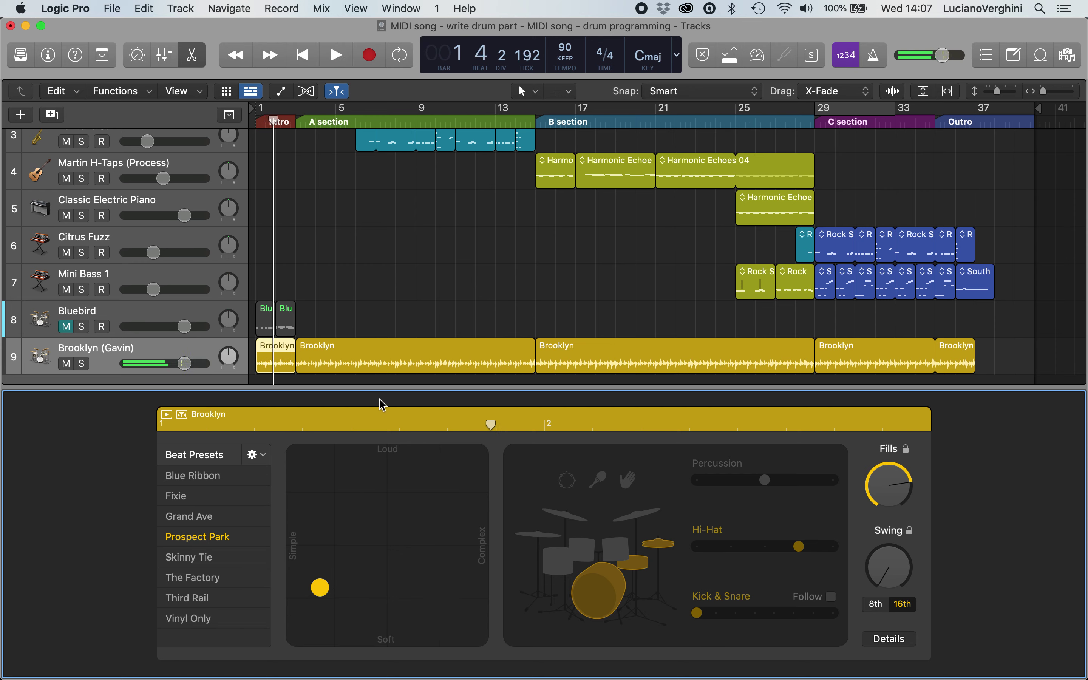
Look through the Drummer settings of the A, B and C section regions
left_click(396, 362)
left_click(601, 355)
left_click(859, 355)
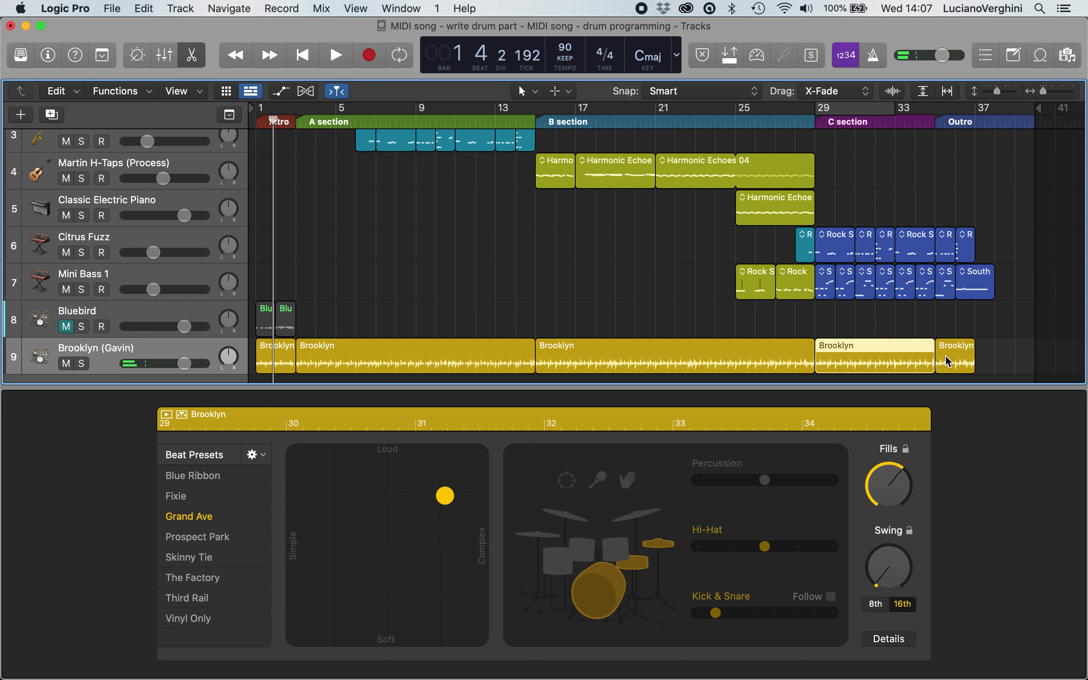
In the Outro Drummer region, try adding handclaps, and use cymbals instead of the hi-hat
left_click(962, 359)
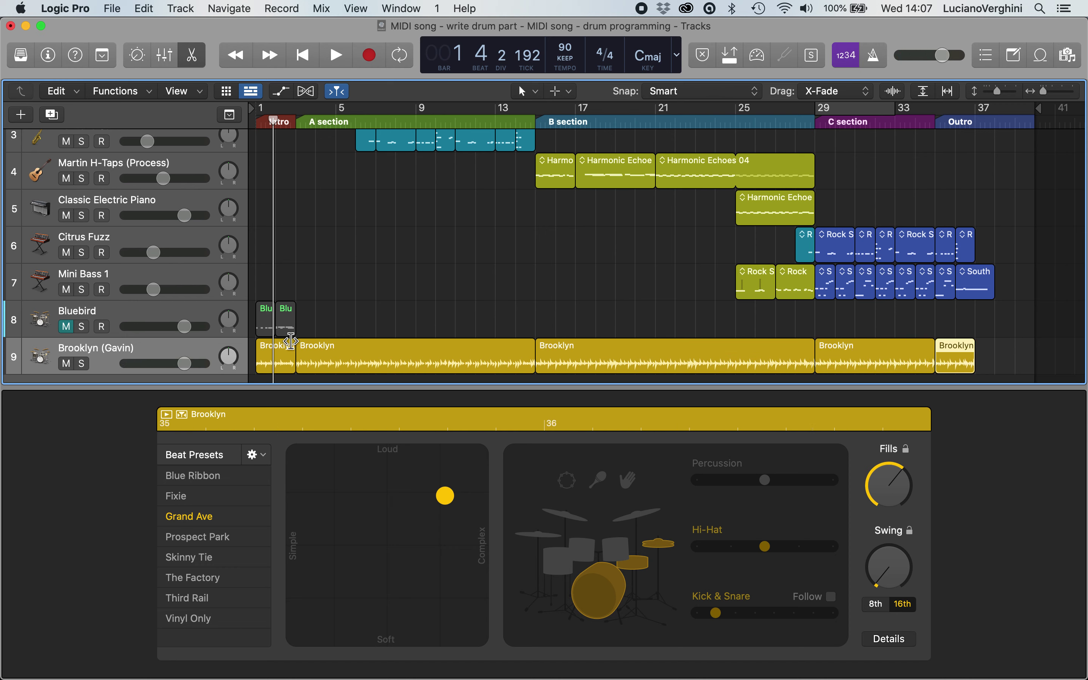
left_click(628, 480)
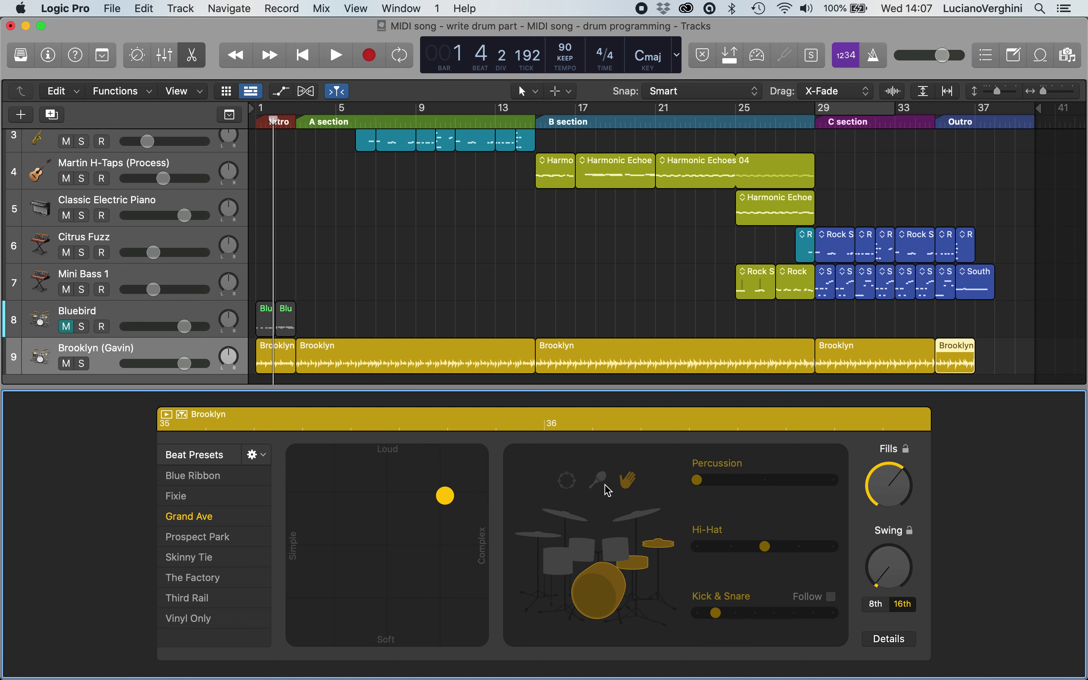
left_click(644, 516)
left_click(627, 483)
left_click(641, 516)
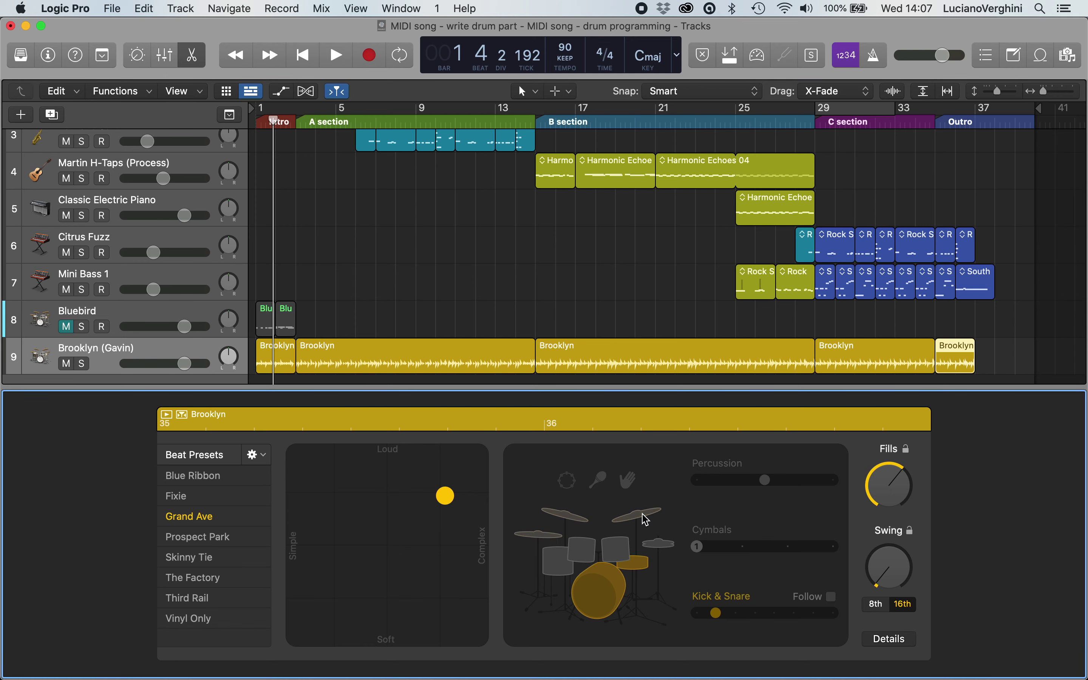
left_click(629, 515)
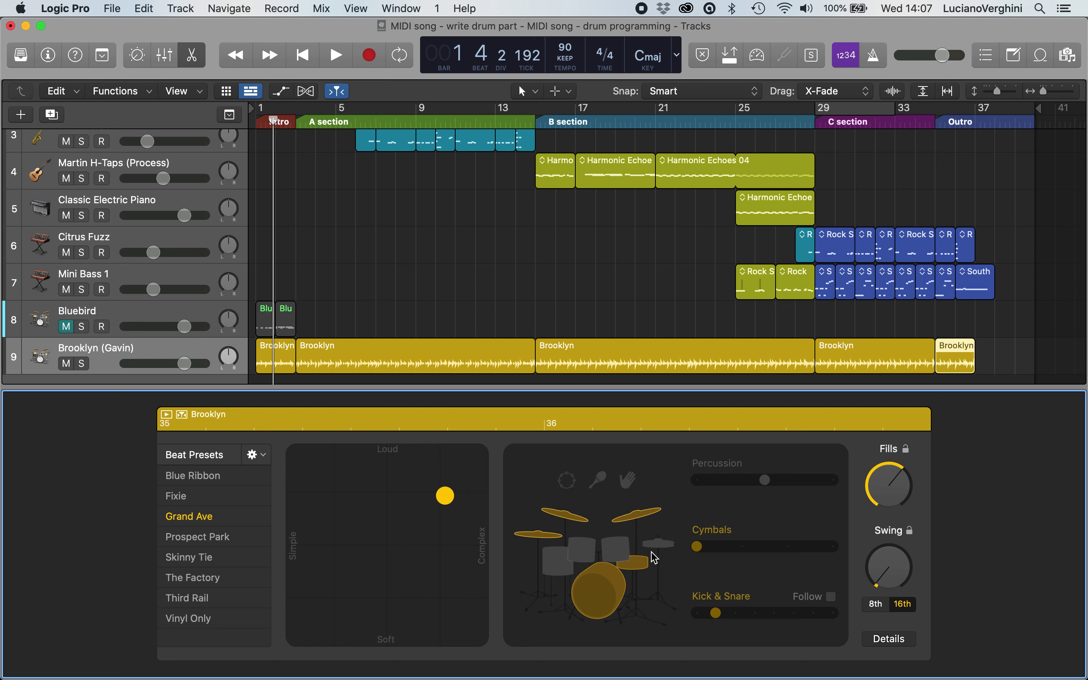
Turn off the Outro region's snare, and switch its kick drum off and on again
left_click(634, 564)
left_click(591, 600)
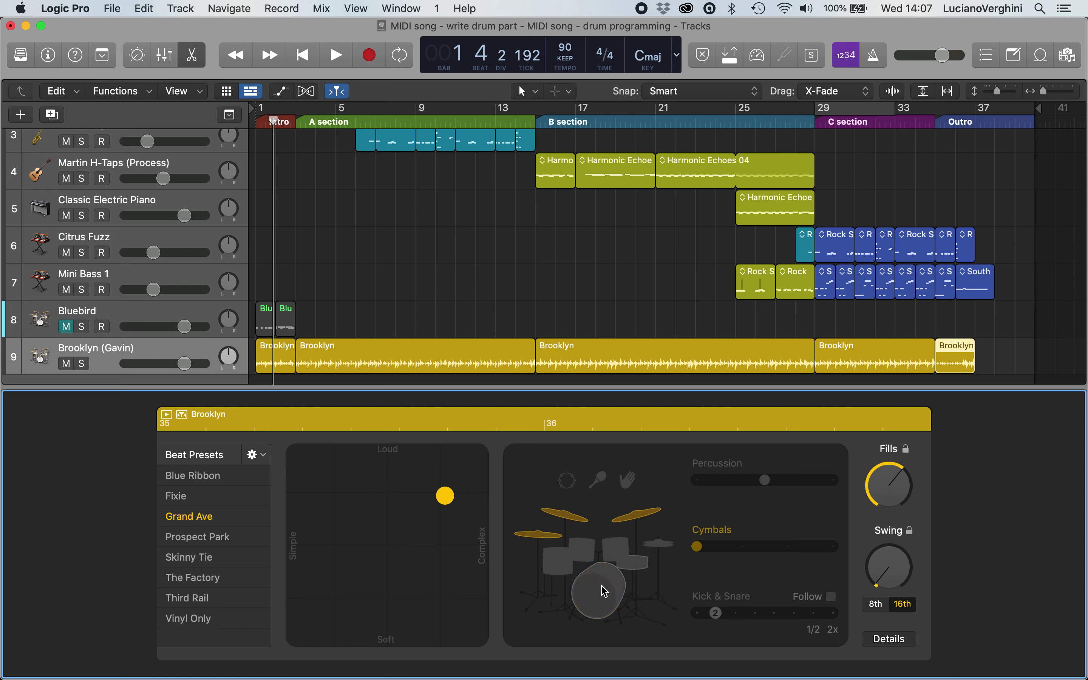
left_click(603, 585)
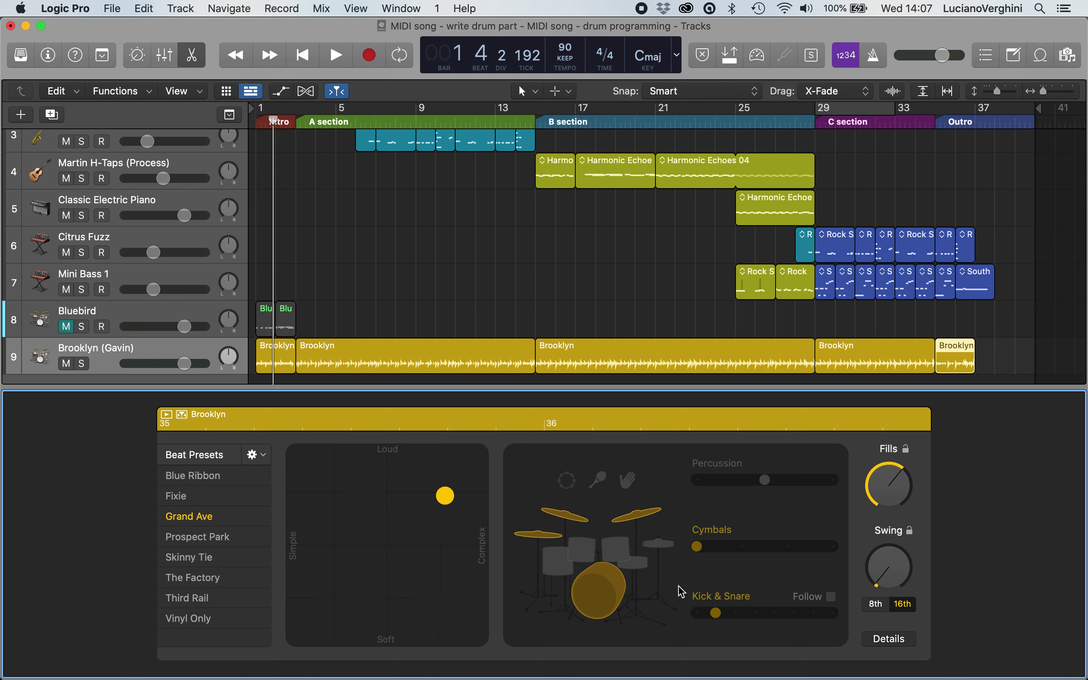
Make the Outro region's kick and snare follow the Inst 6 track, and turn its snare back on
left_click(831, 598)
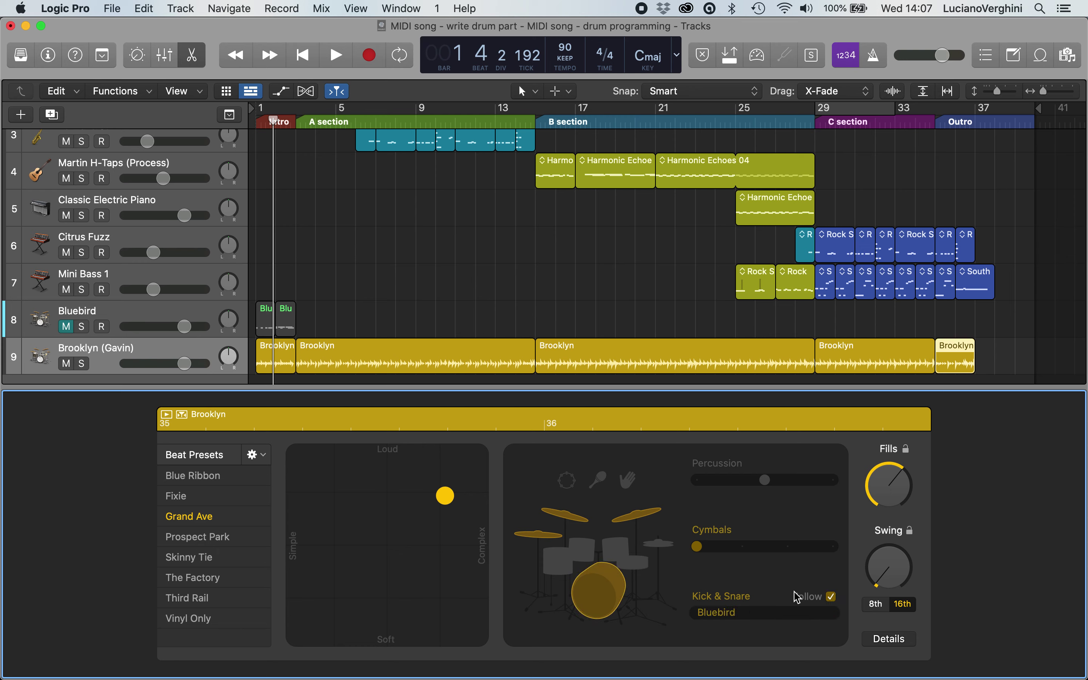
left_click(650, 565)
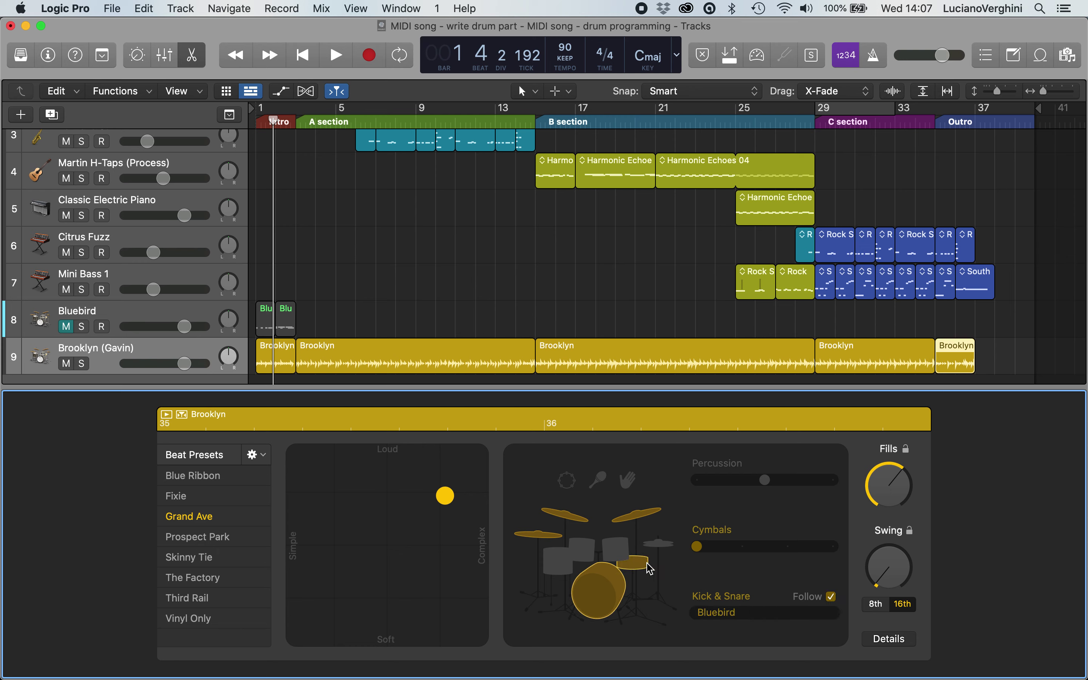
left_click(752, 620)
left_click(727, 534)
Examine the Ballad Electric Bass track as a rhythm to follow, together with the A section Drummer region
scroll(197, 161, "up", 2)
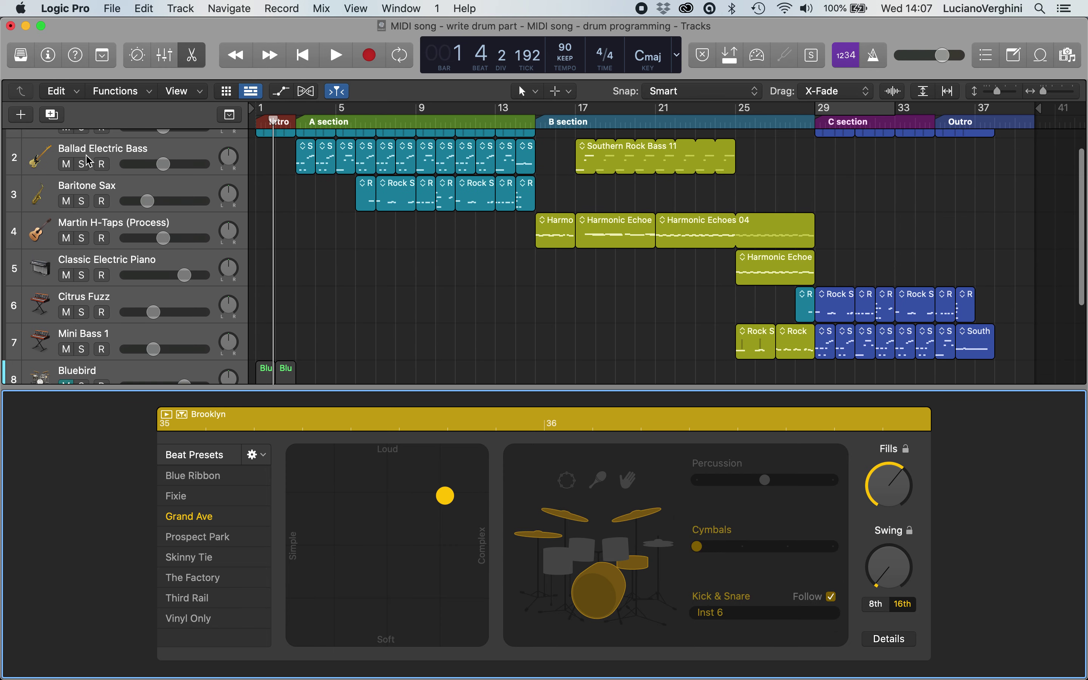
left_click(116, 149)
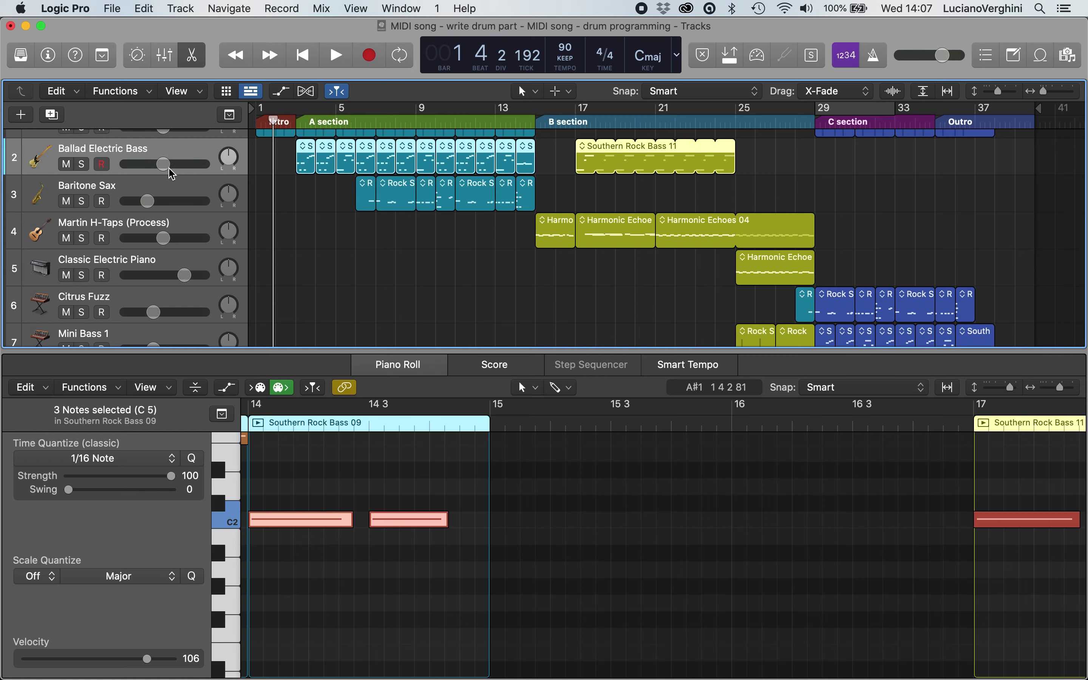
scroll(315, 270, "down", 3)
left_click(363, 289)
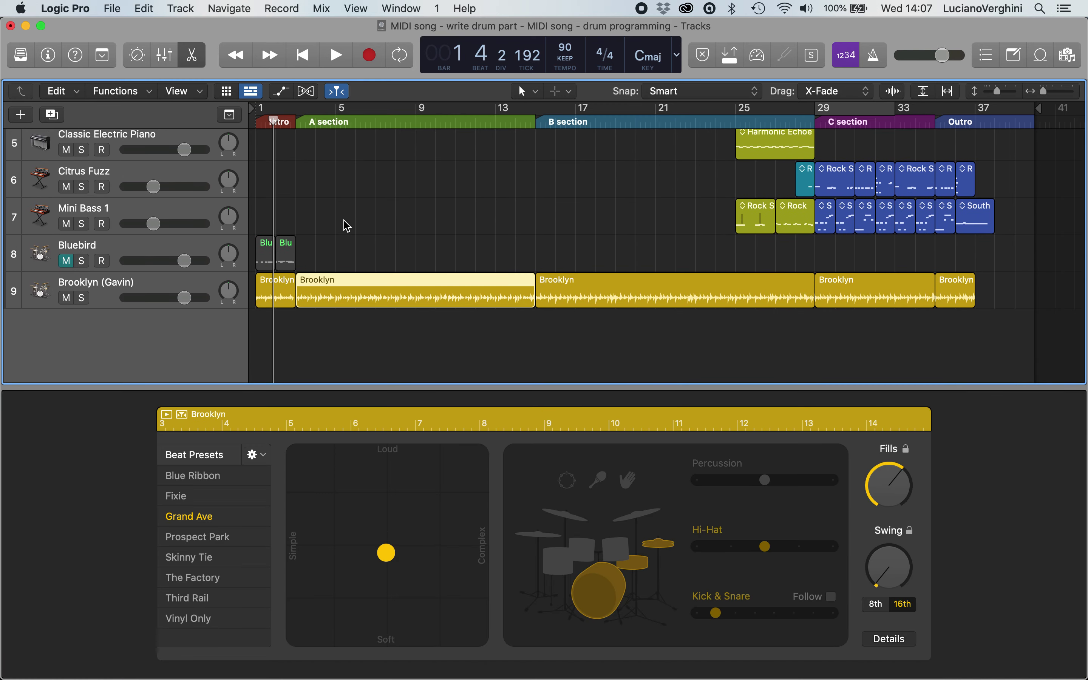
scroll(343, 224, "up", 4)
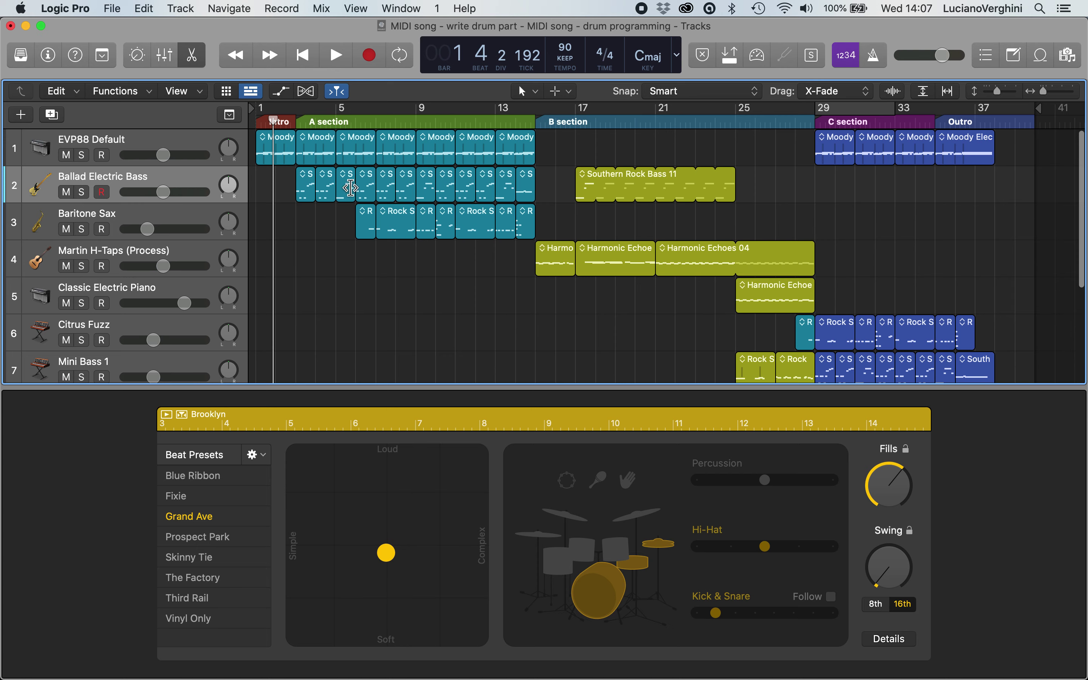
scroll(360, 214, "down", 4)
scroll(377, 302, "up", 1)
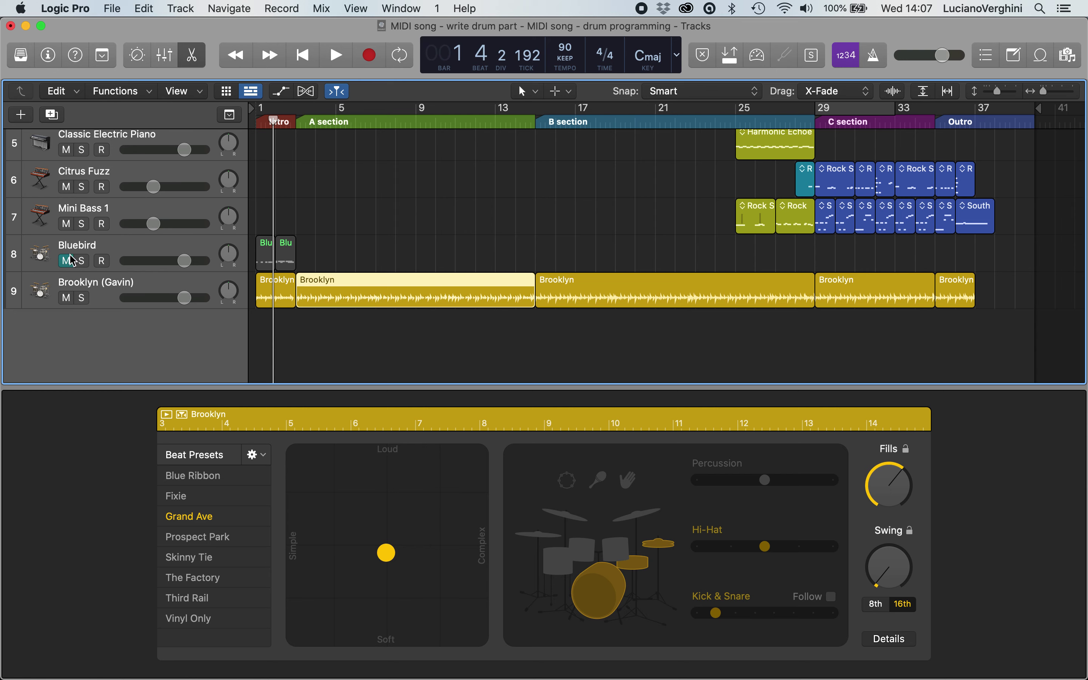
Mute the Brooklyn Drummer track, and show the Loop Browser in place of the Drummer editor
left_click(66, 297)
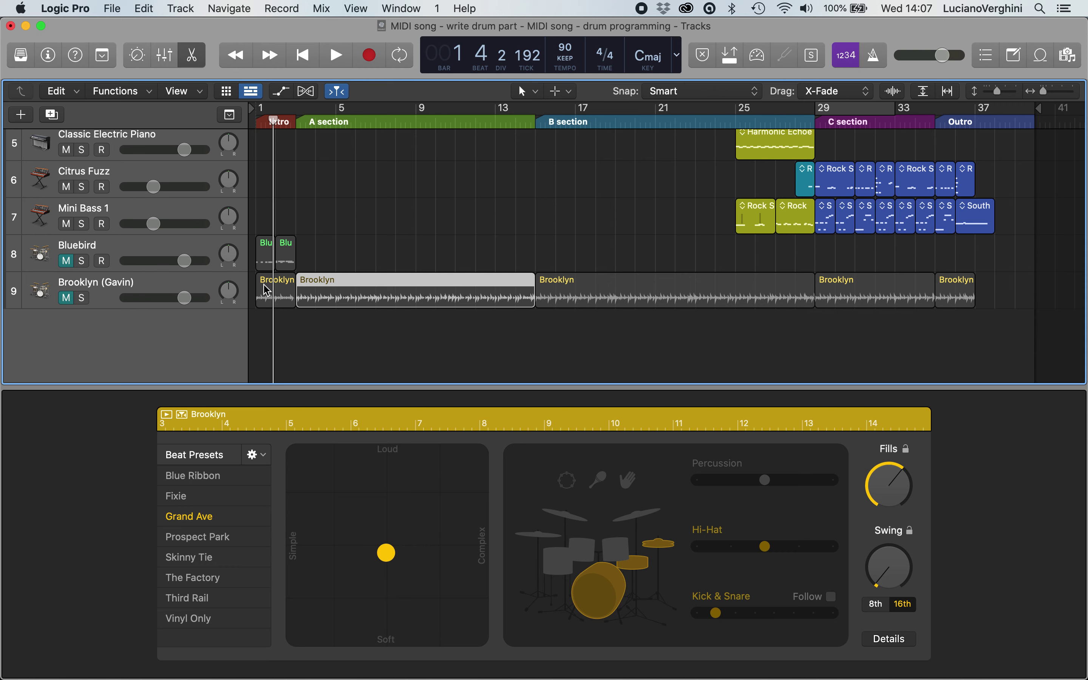
left_click(142, 288)
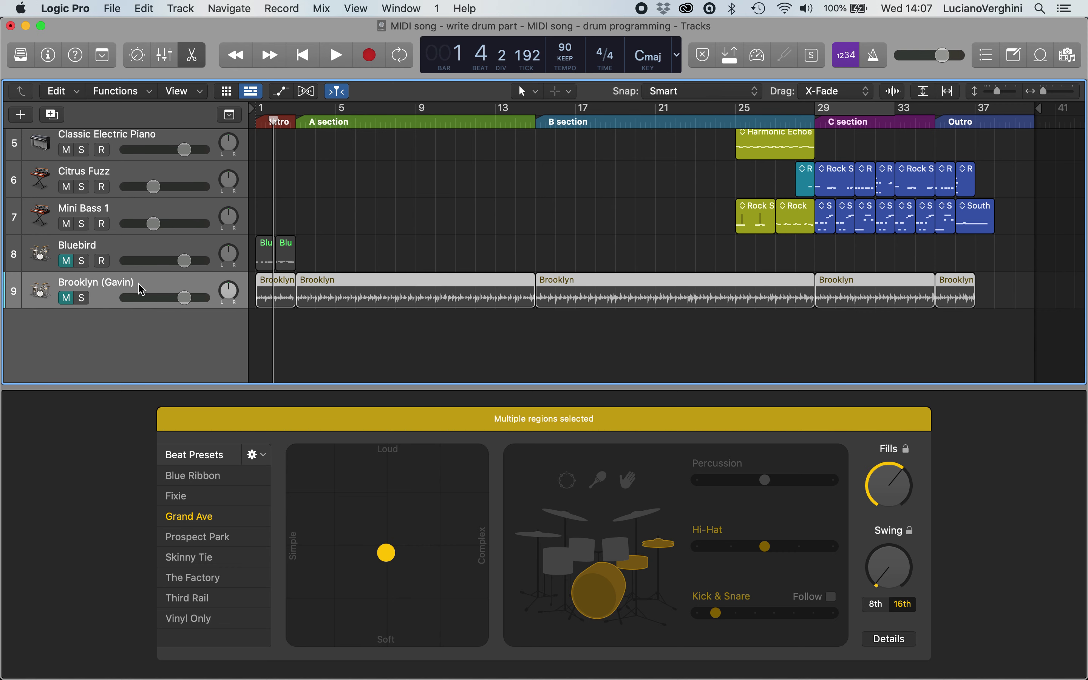
left_click(1041, 54)
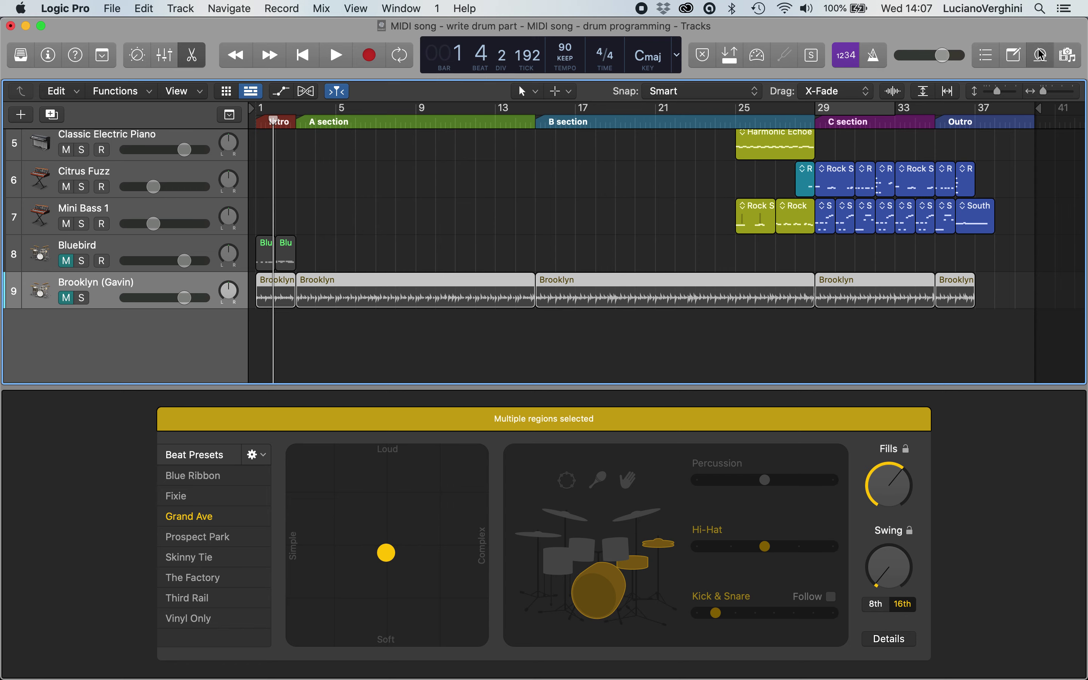
left_click(193, 61)
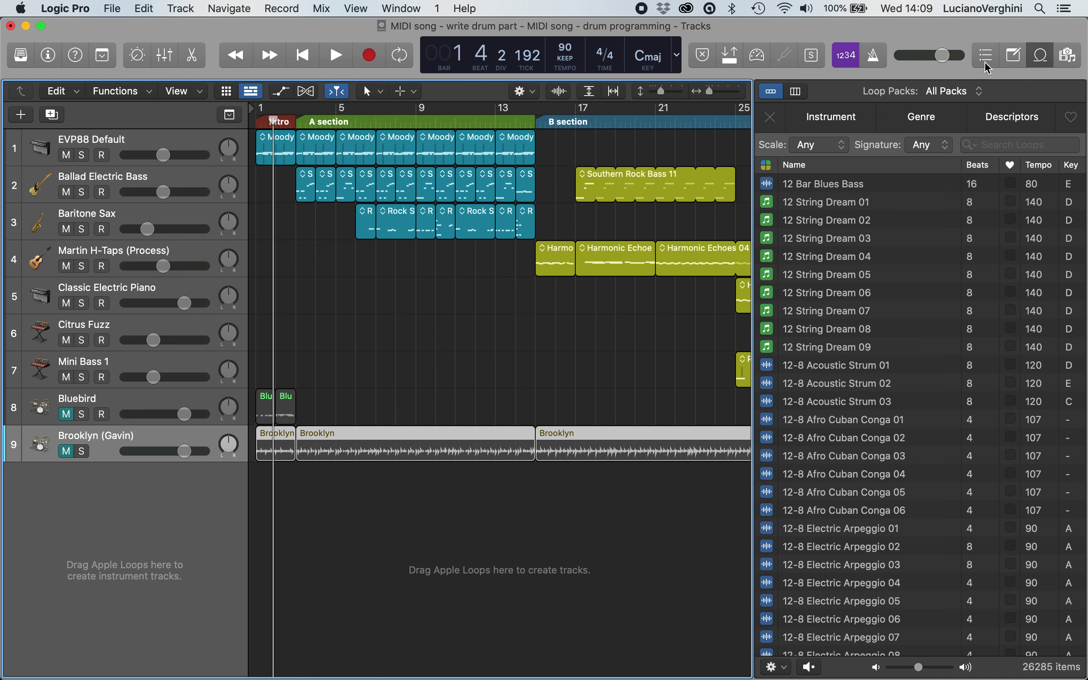
Filter the loops to the Kits instrument and the Jazz genre
left_click(830, 119)
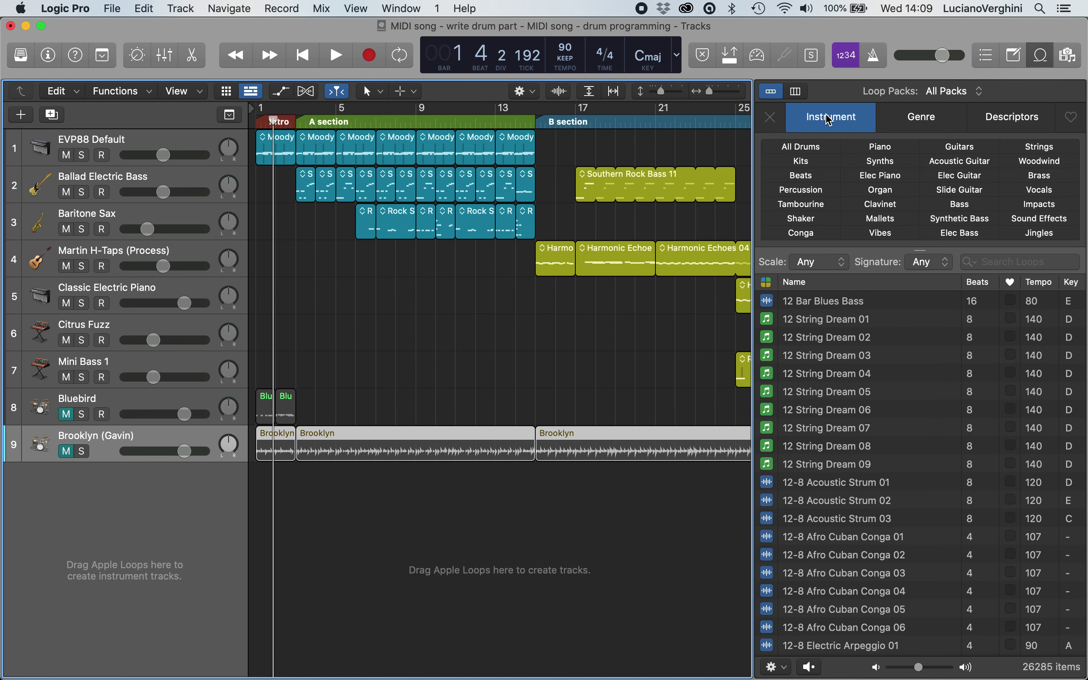
left_click(811, 166)
left_click(927, 114)
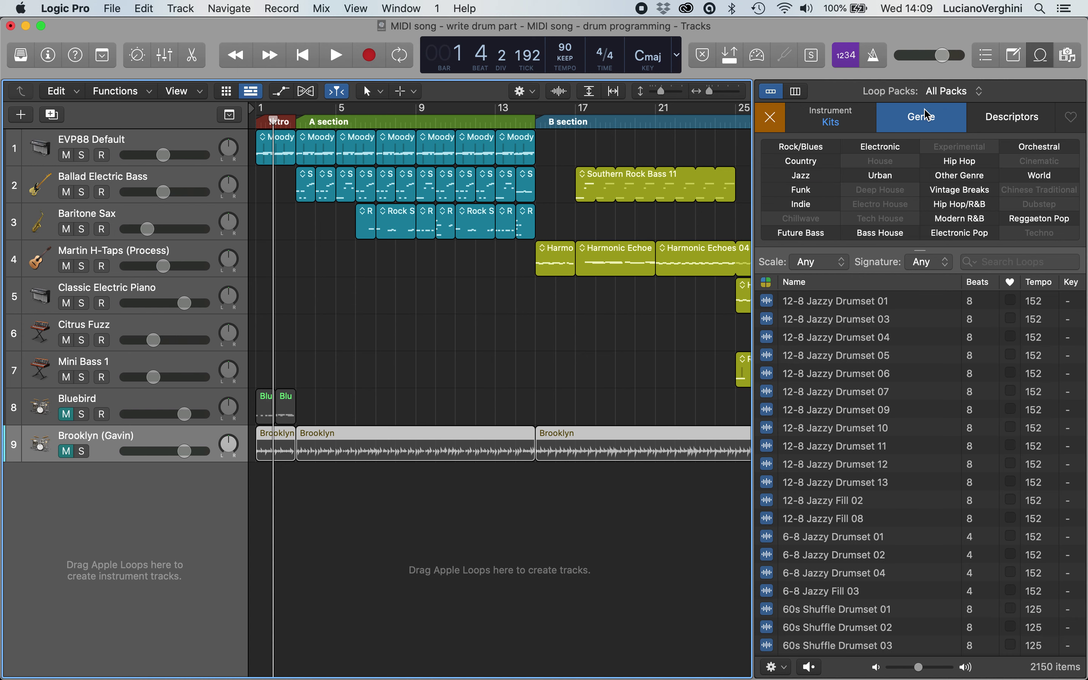
left_click(944, 177)
left_click(937, 179)
left_click(805, 177)
Preview the Bebop Drumset 01 loop and place it on a new track at bar 3, the start of the A section
scroll(801, 395, "down", 10)
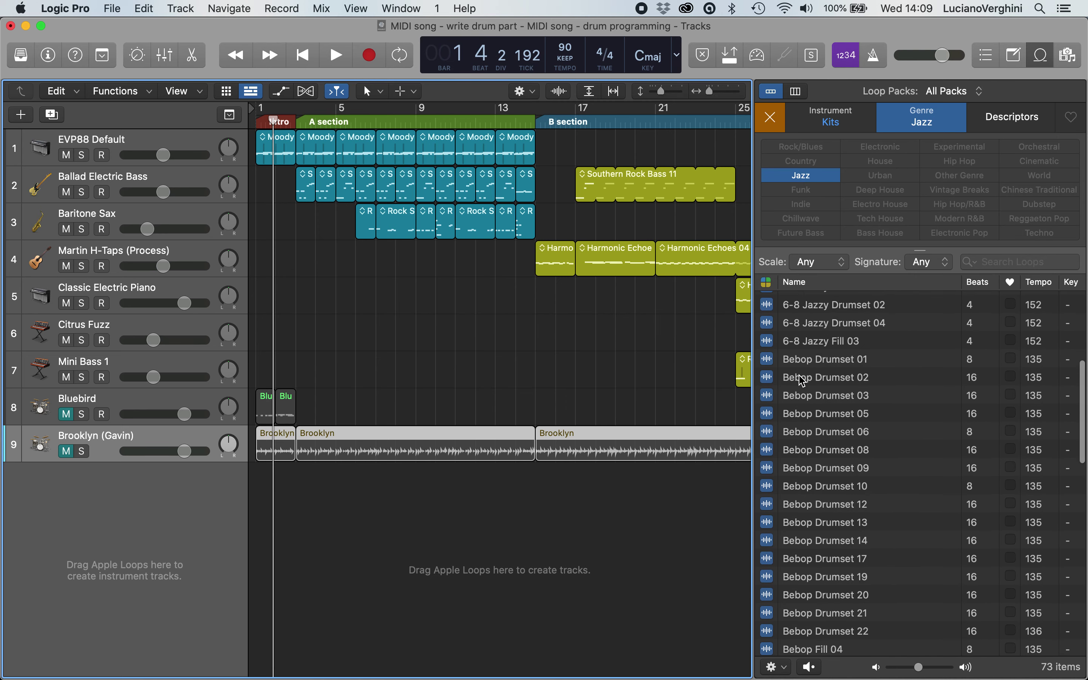
left_click(815, 366)
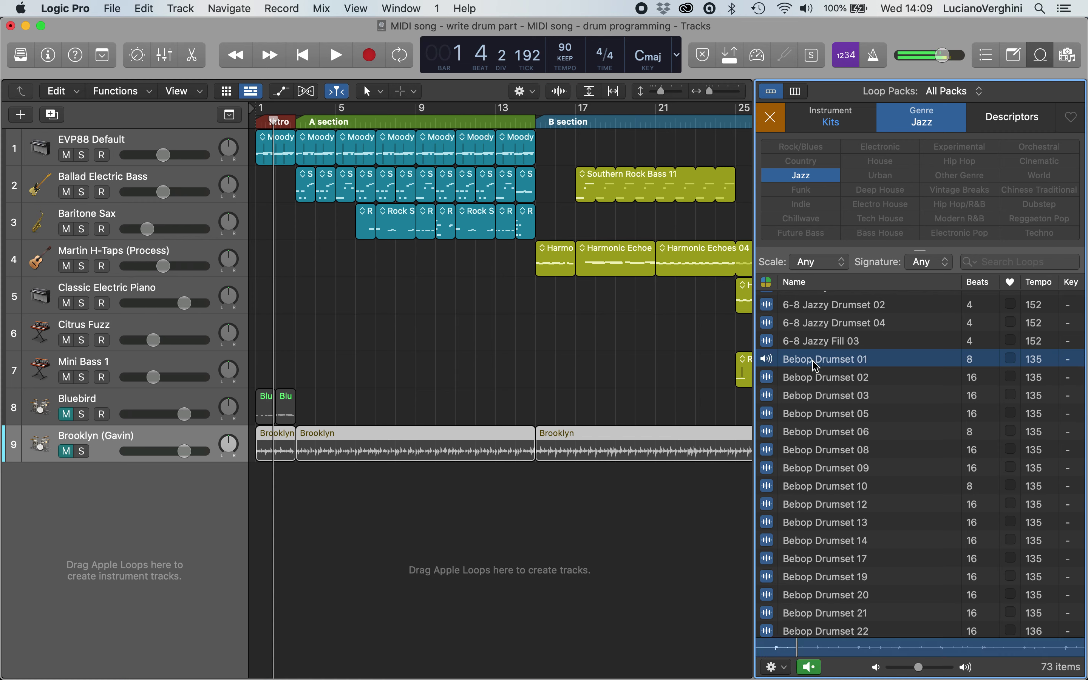
key("space")
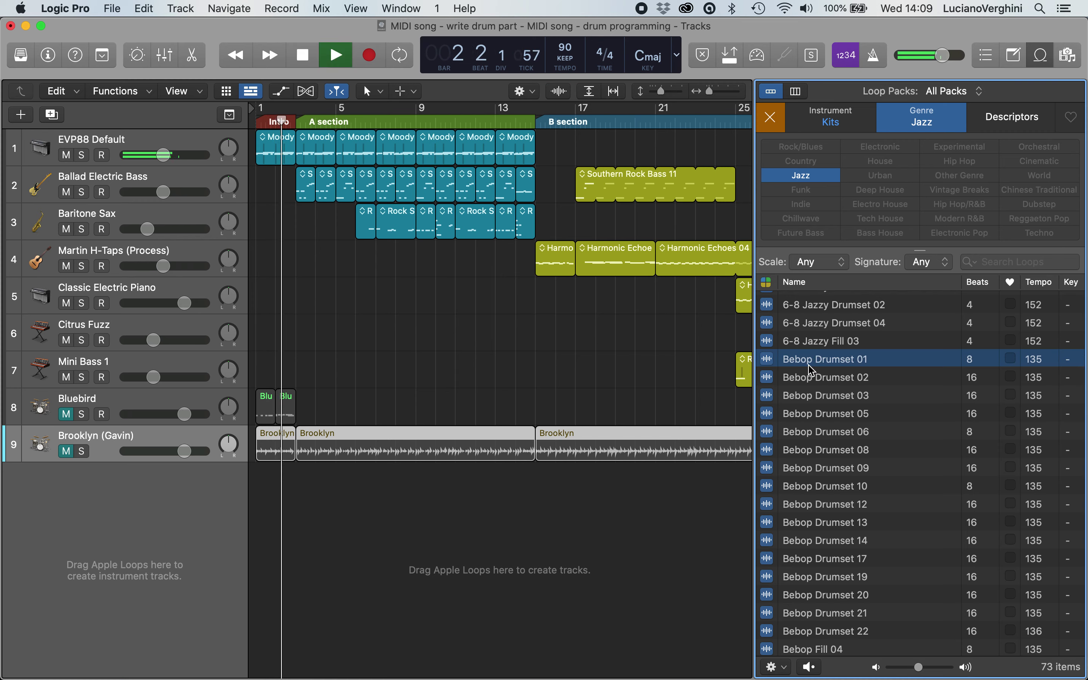
key("space")
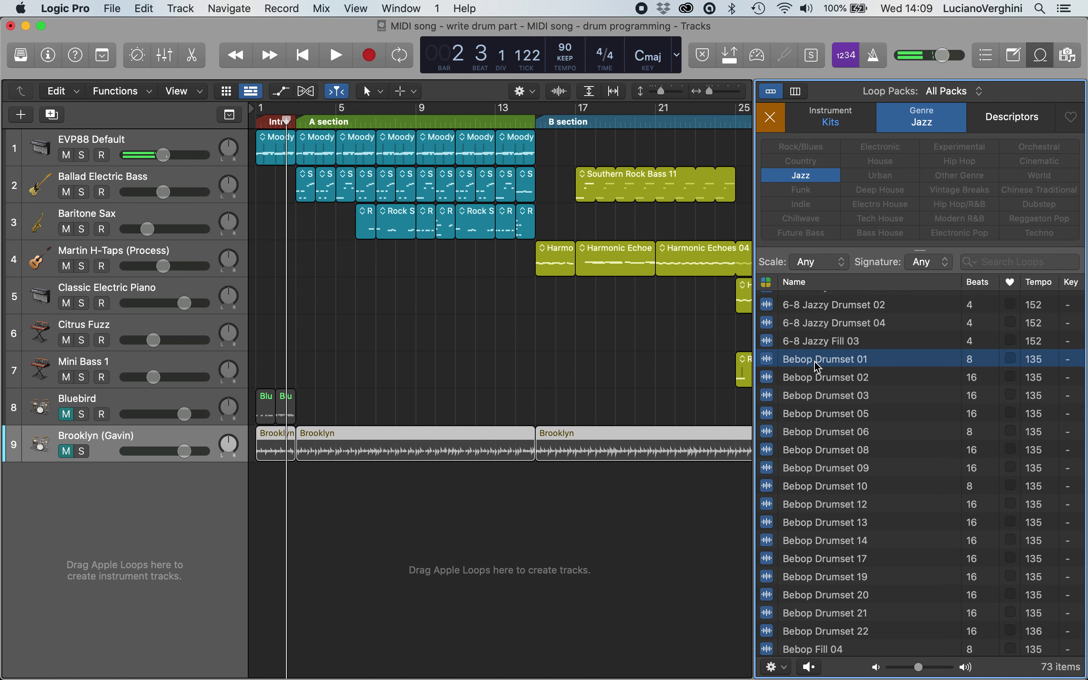
left_click_drag(819, 367, 300, 524)
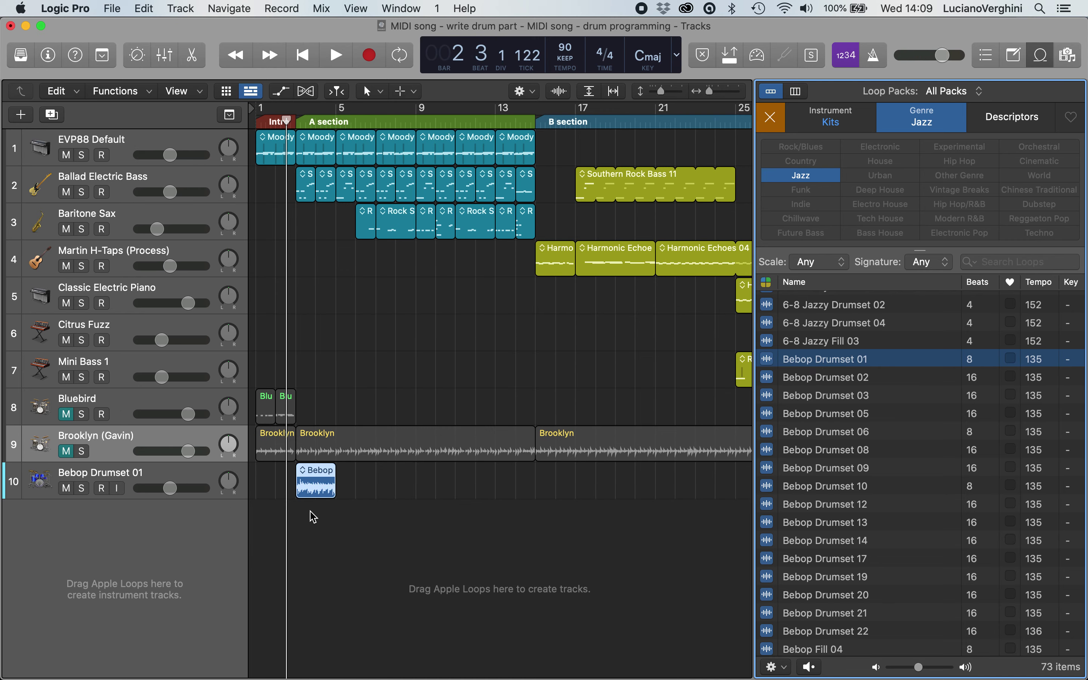
Play the song into the A section while lowering the Bebop Drumset 01 track's volume slightly
key("space")
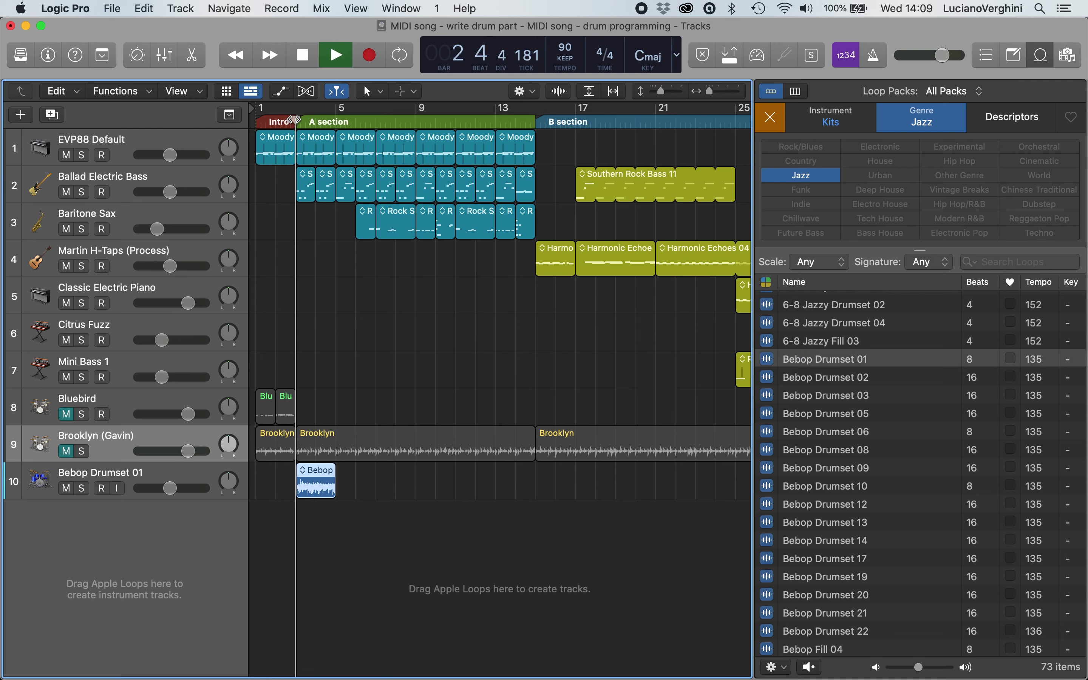
left_click_drag(170, 488, 158, 488)
key("space")
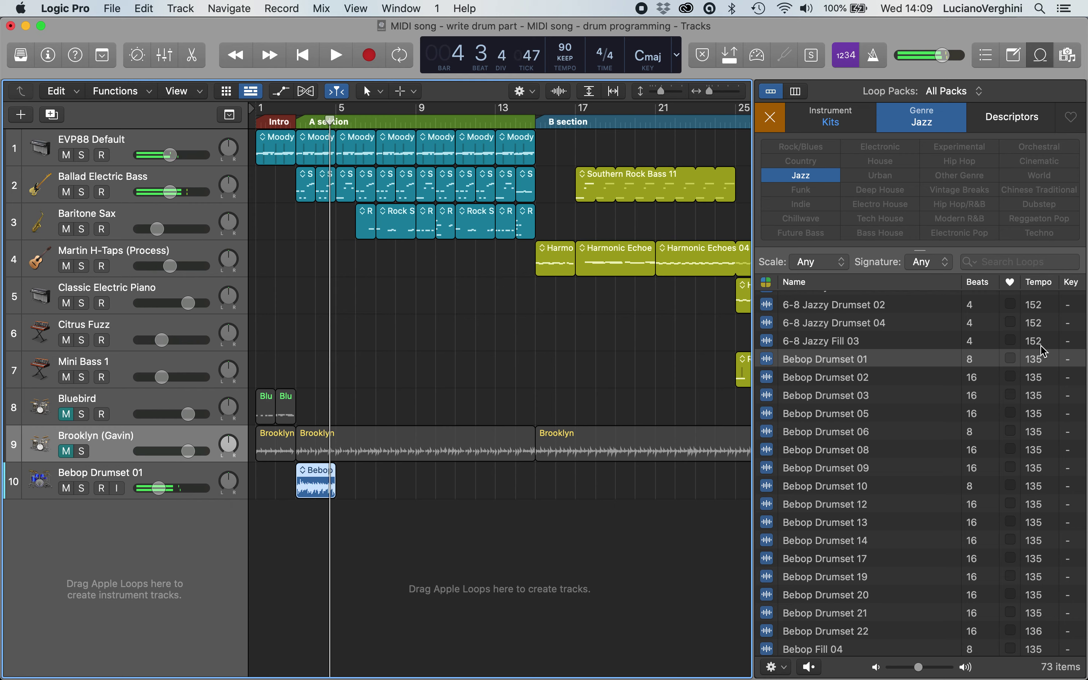
Remove the Jazz filter, place a four-beat Beachside Drumset loop on a new track at bar 5, and close the Loop Browser
left_click(823, 177)
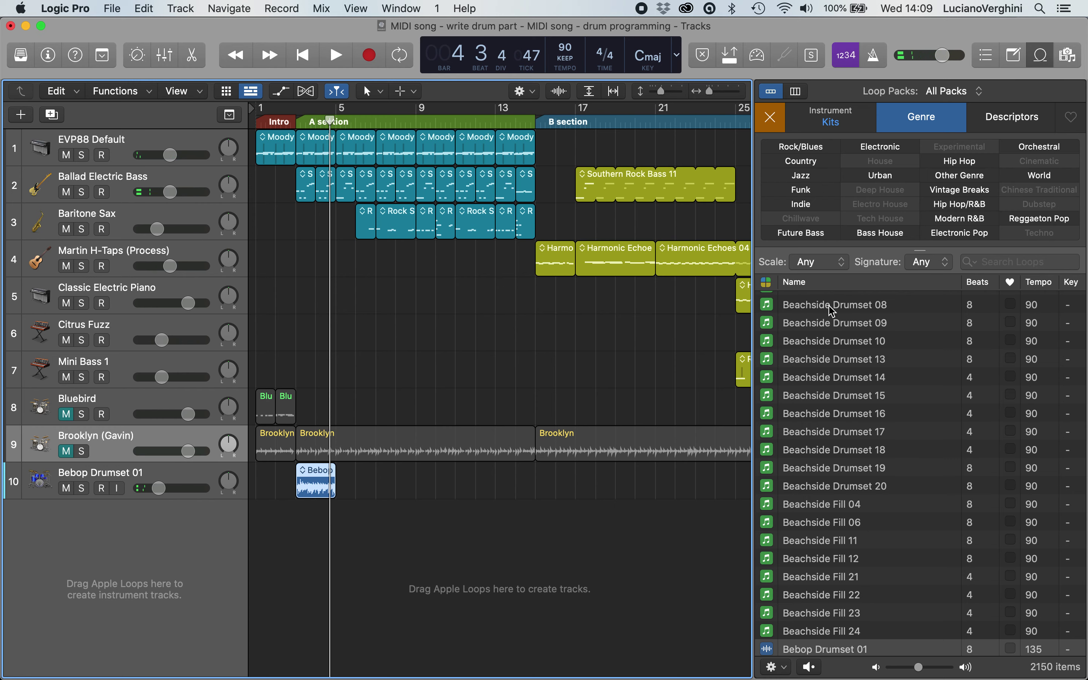
left_click_drag(800, 416, 339, 557)
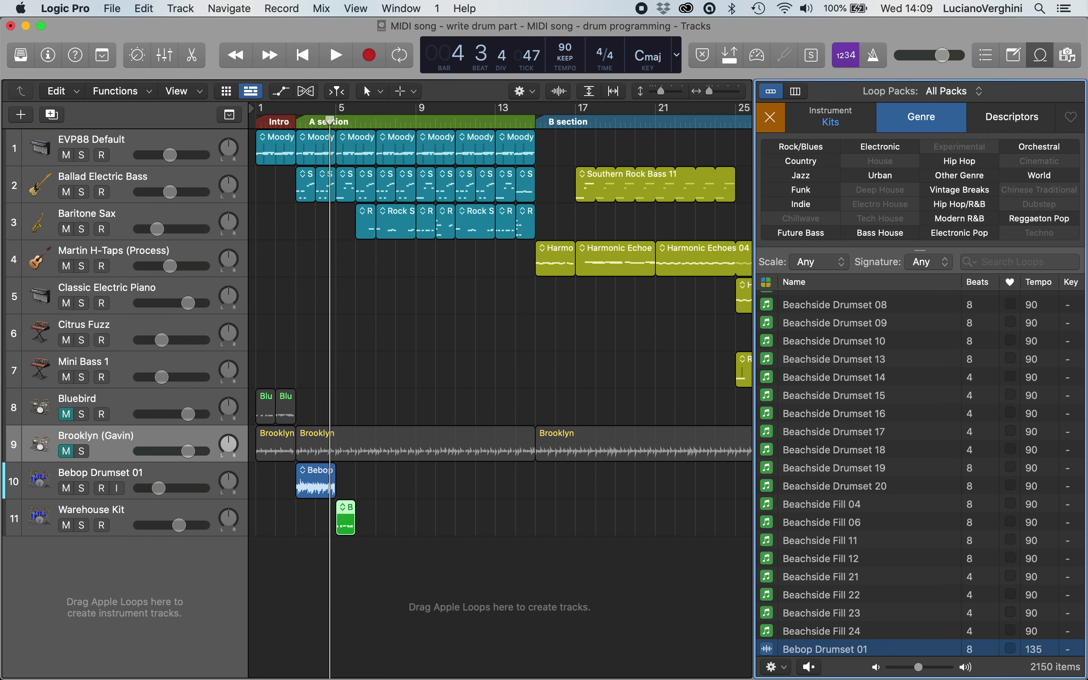
left_click(1043, 55)
scroll(381, 504, "up", 10)
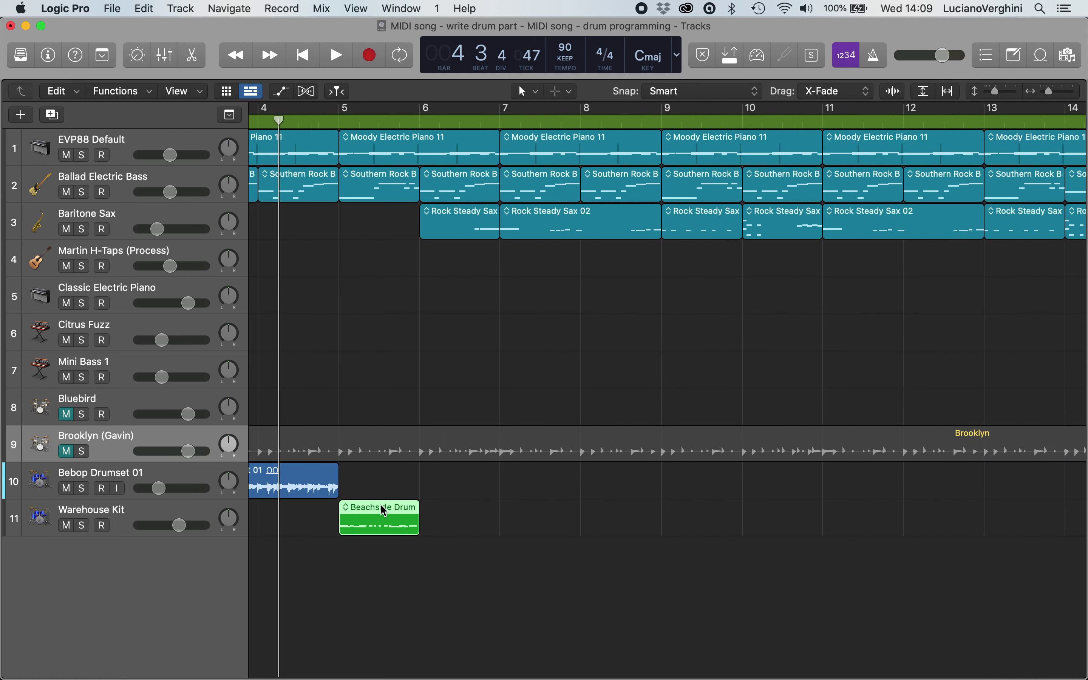
Play the song from bar 5 through the end of the Beachside Drumset 16 loop to audition it
scroll(380, 504, "down", 4)
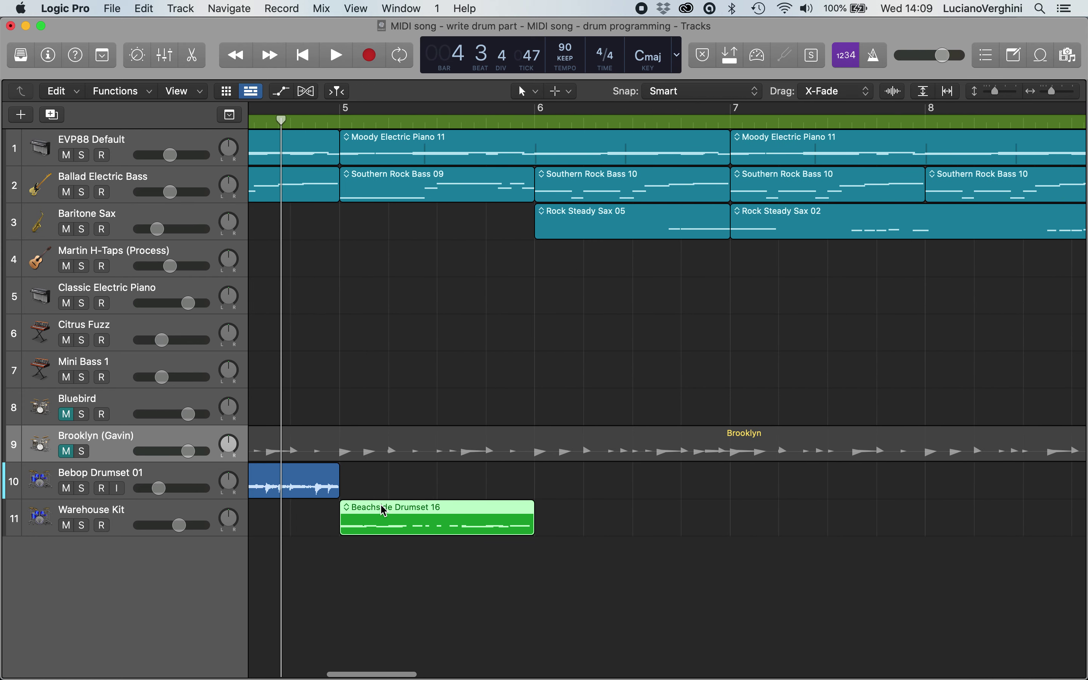
left_click(340, 122)
key("space")
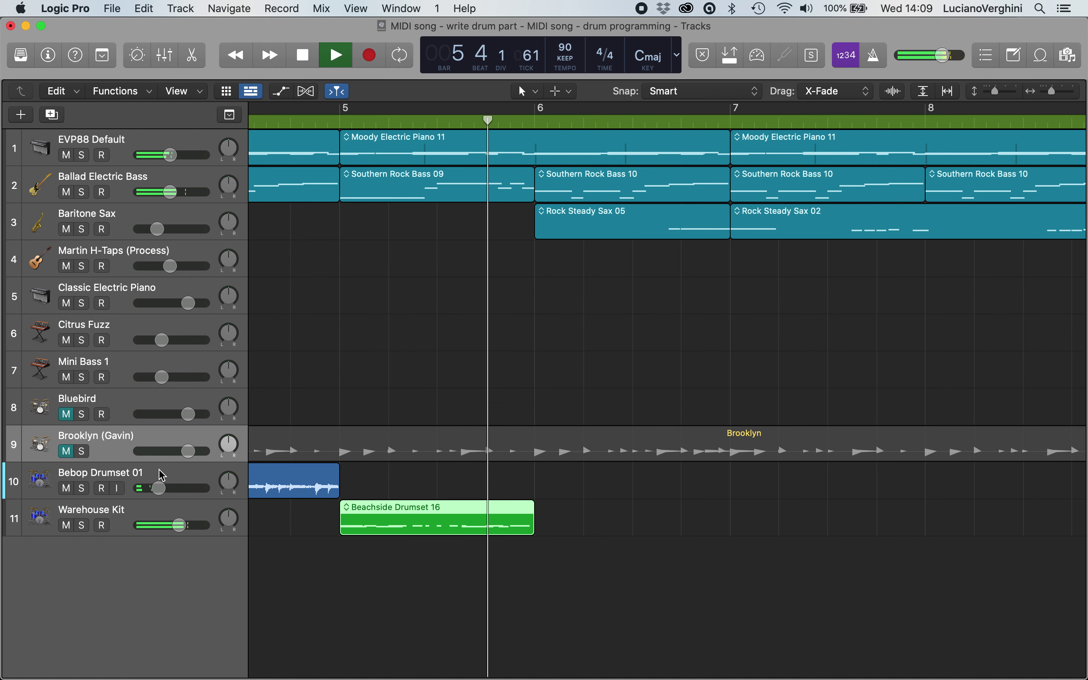
key("space")
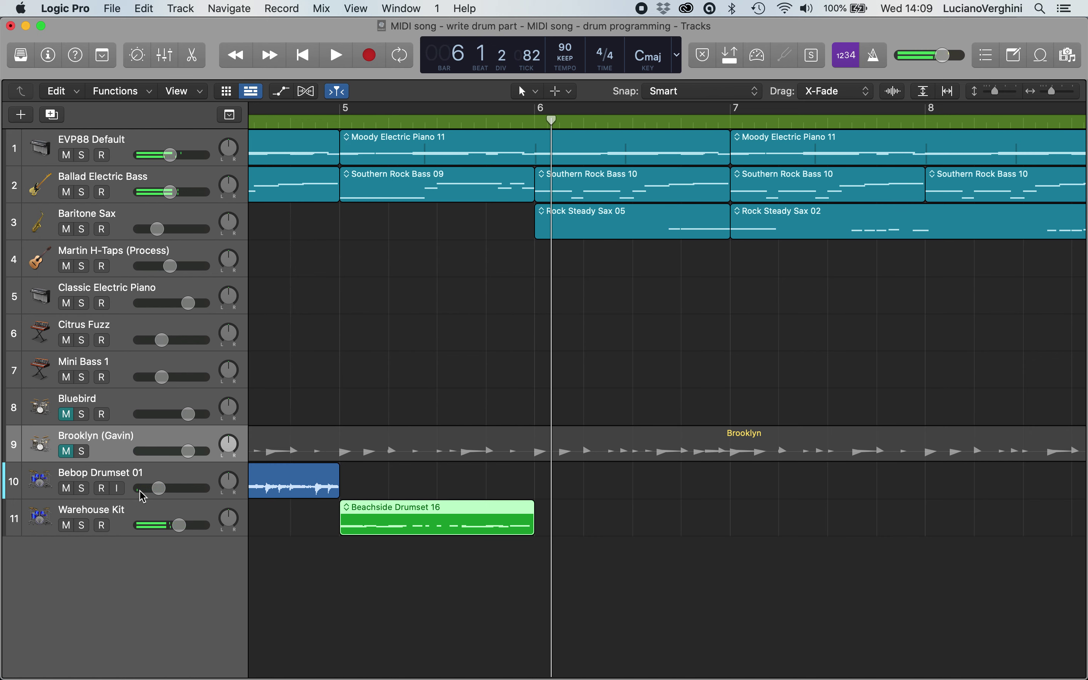
Unmute the Brooklyn Drummer track and the Bluebird track
left_click(66, 451)
left_click(67, 413)
Review the drum parts across the whole arrangement, selecting the Bluebird, Brooklyn intro and Bebop Drumset 01 regions in turn
key("super+Left")
key("super+Left")
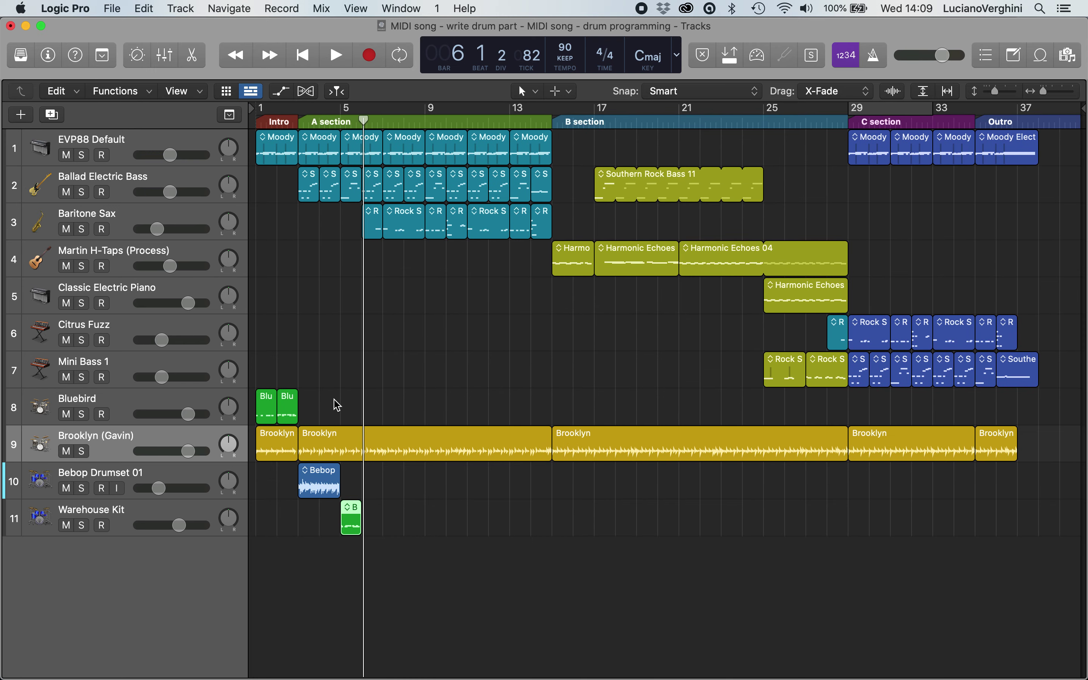
left_click(267, 413)
left_click(289, 408)
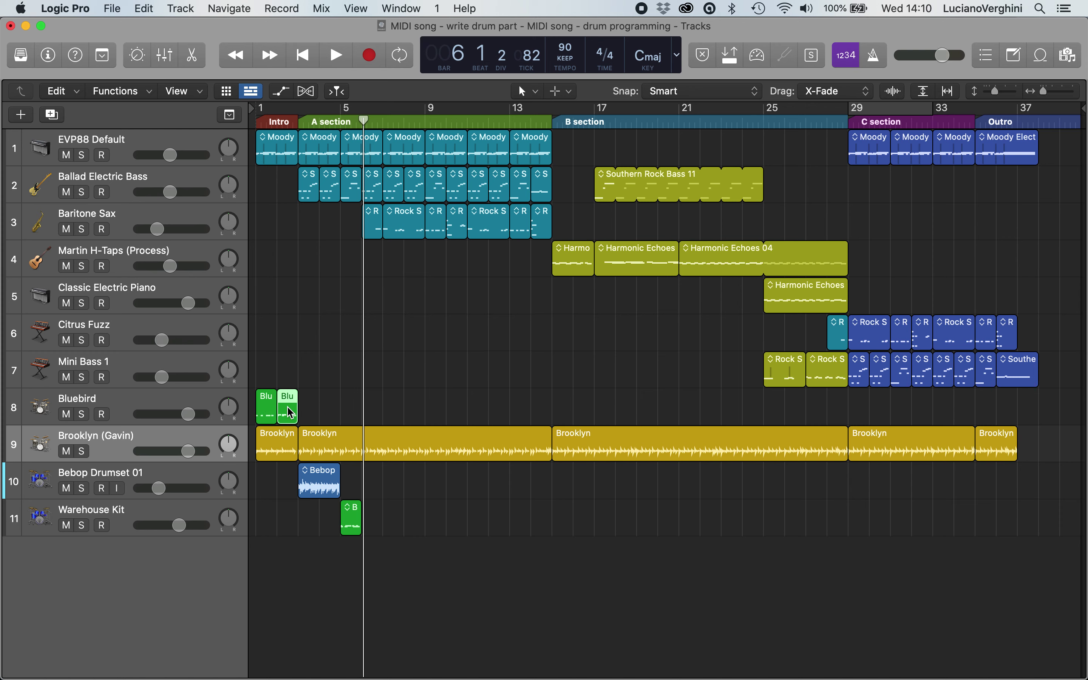
left_click(275, 442)
left_click(311, 482)
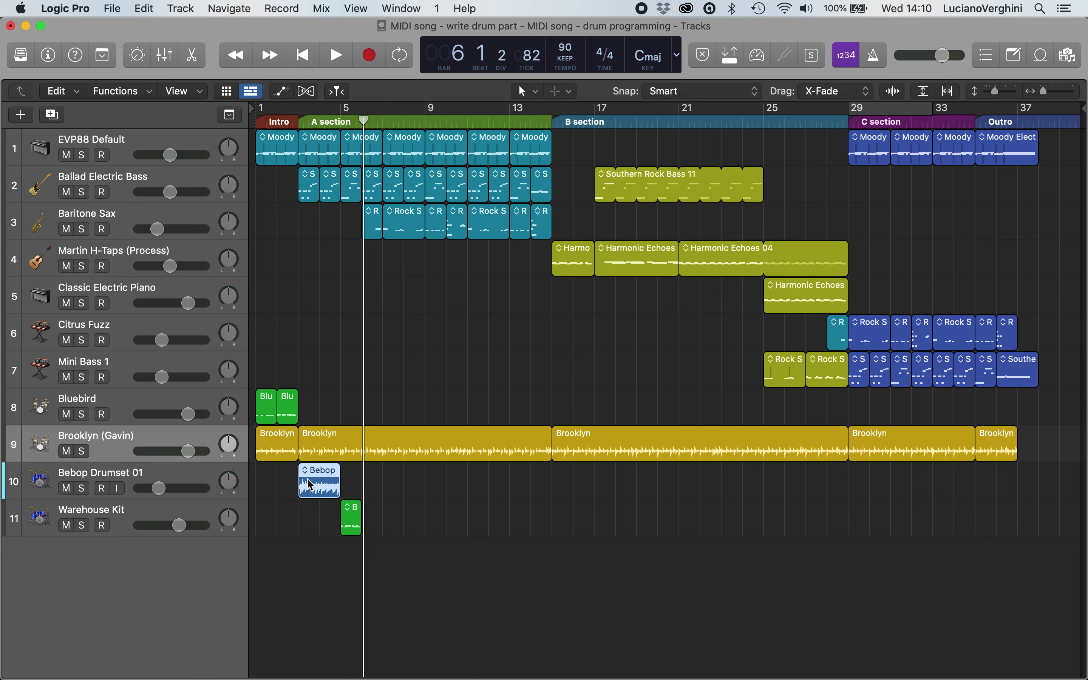